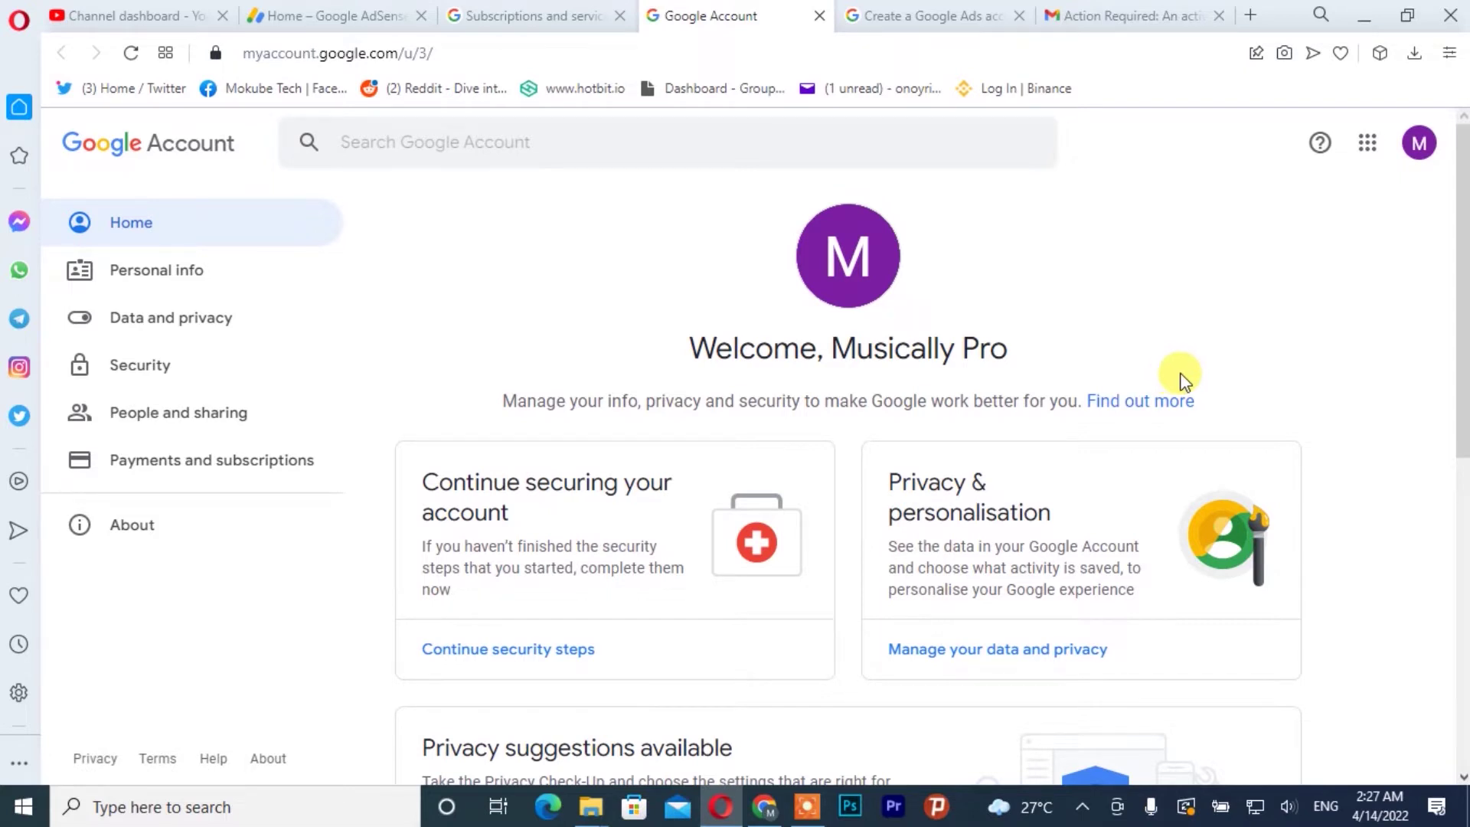
Step: From the account avatar, open Google Account in a new tab and show Payments and subscriptions' payment methods
click(1420, 144)
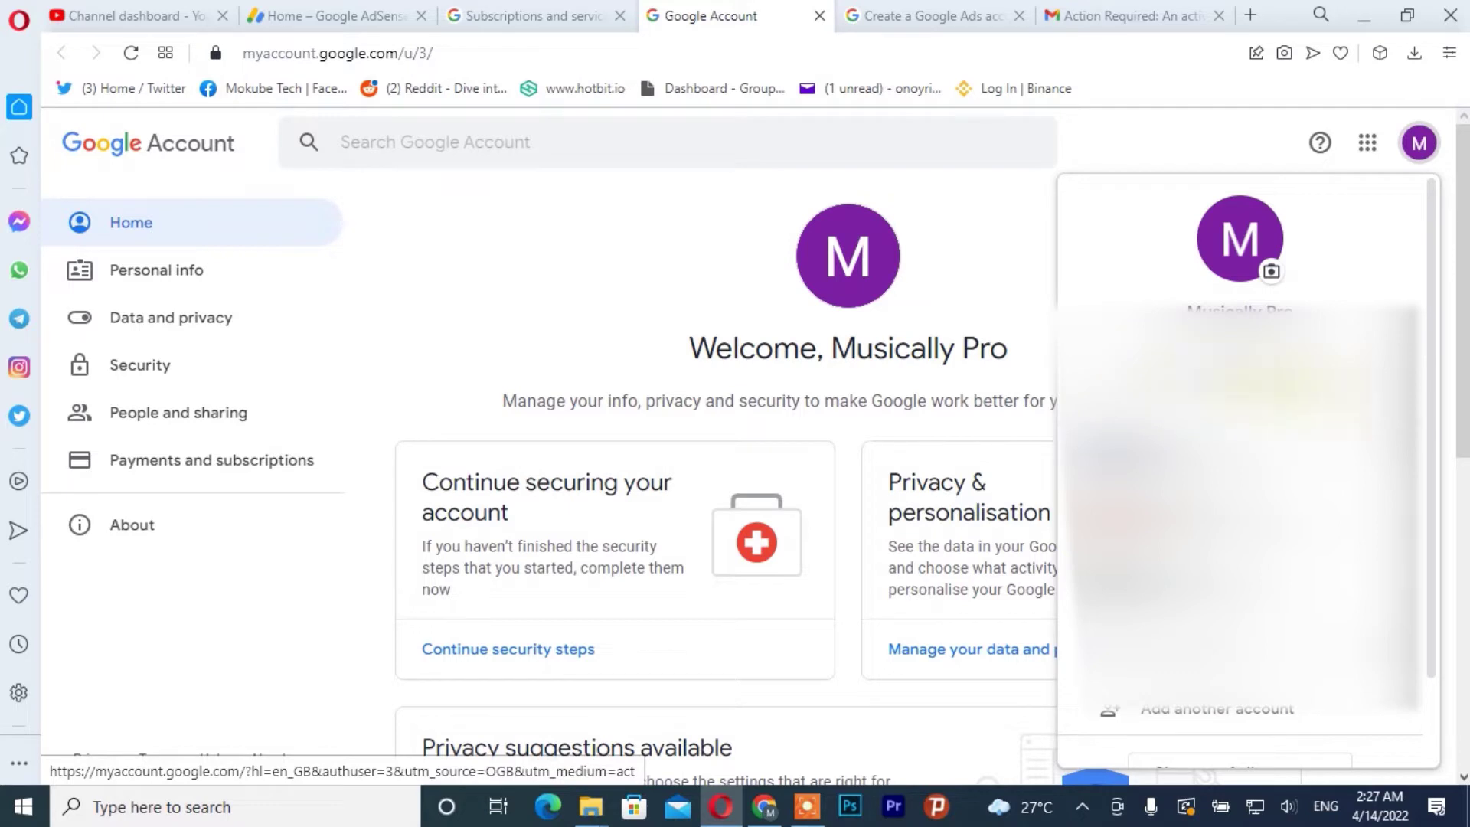
click(1240, 367)
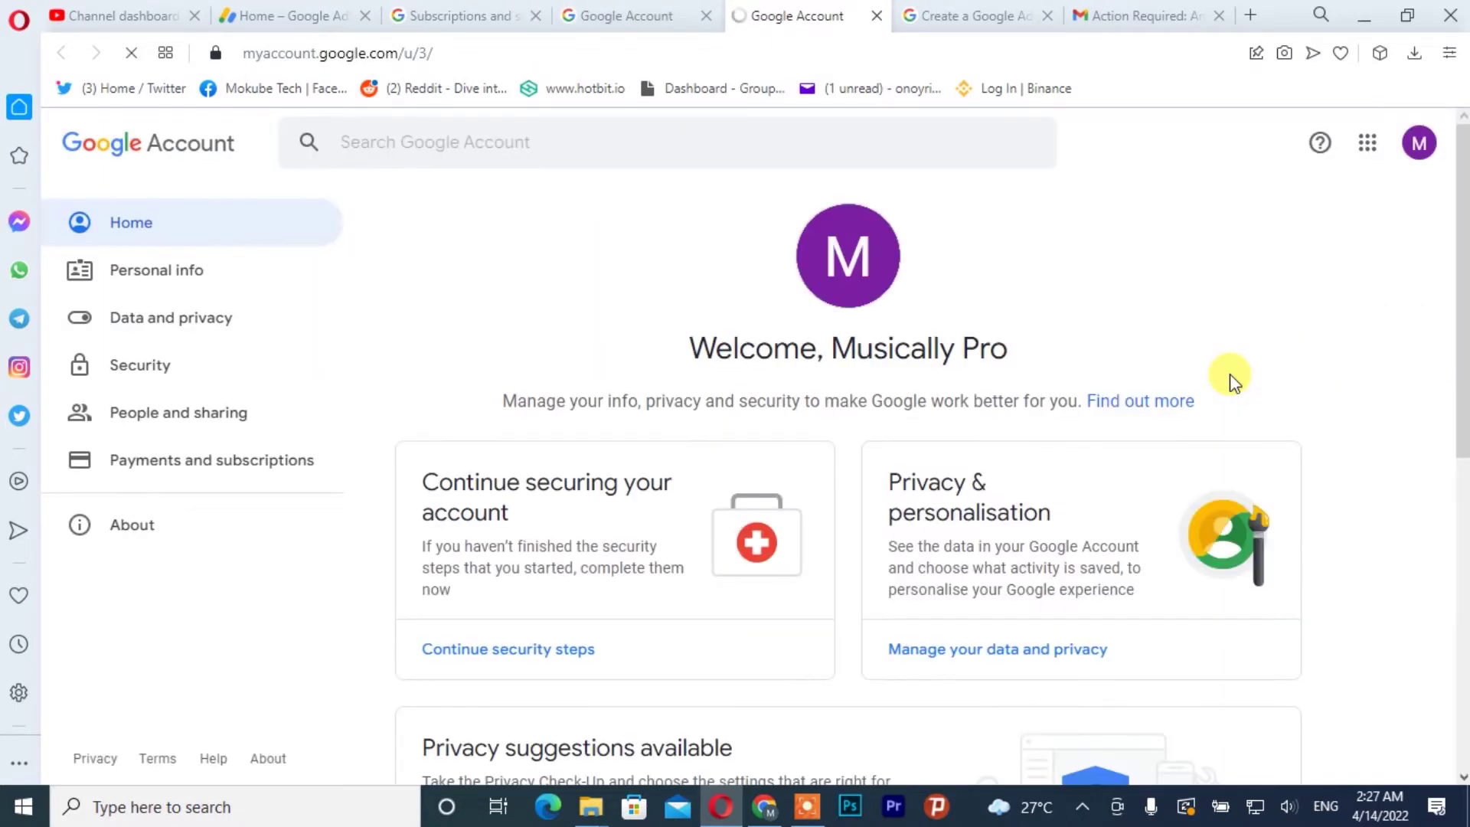
click(183, 463)
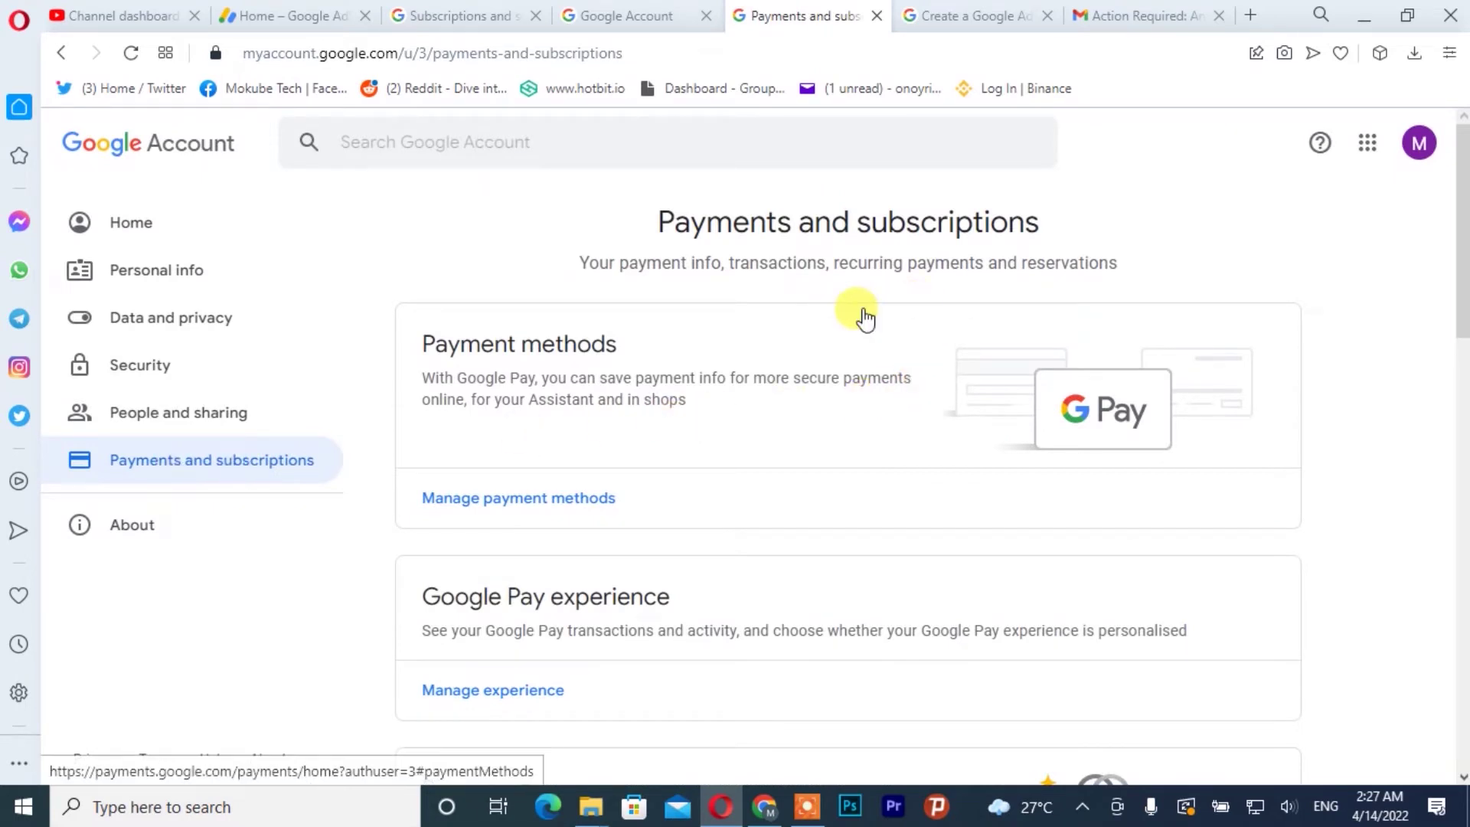
scroll(860, 313, down, 1)
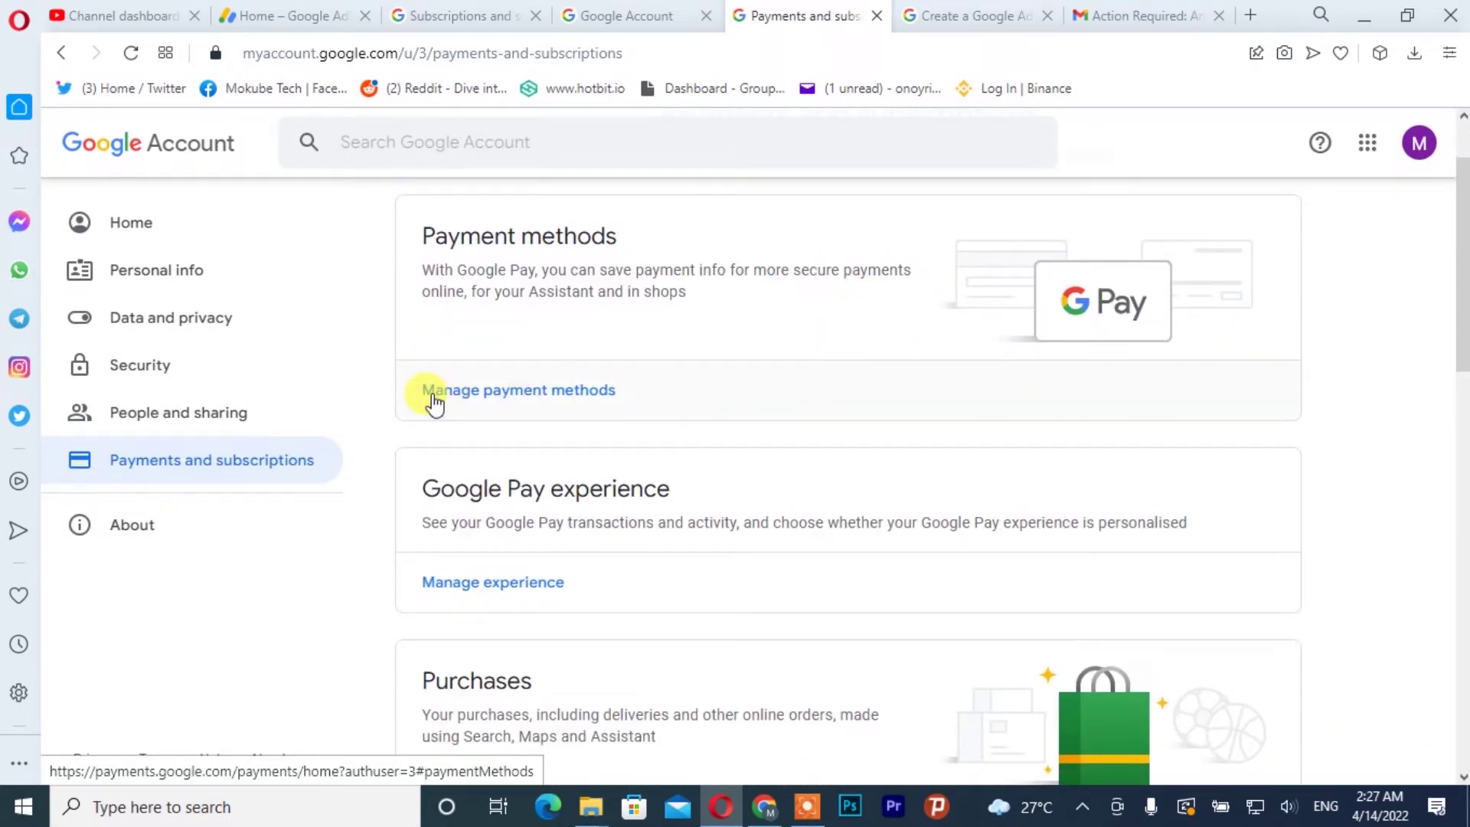
Step: In the payments centre, list cancelled subscriptions and services, showing AdSense and Google Ads cancelled
click(498, 404)
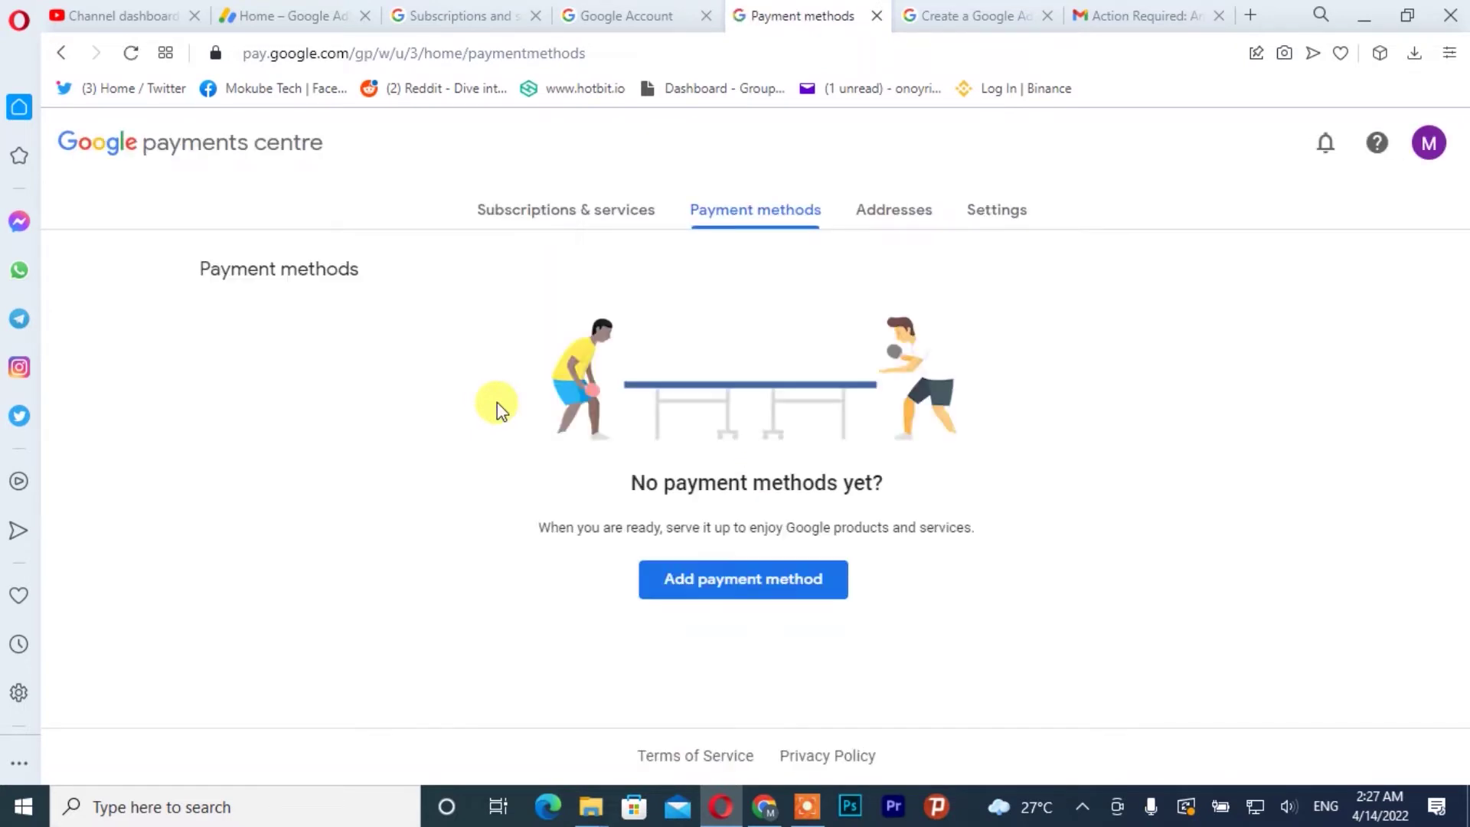
click(549, 213)
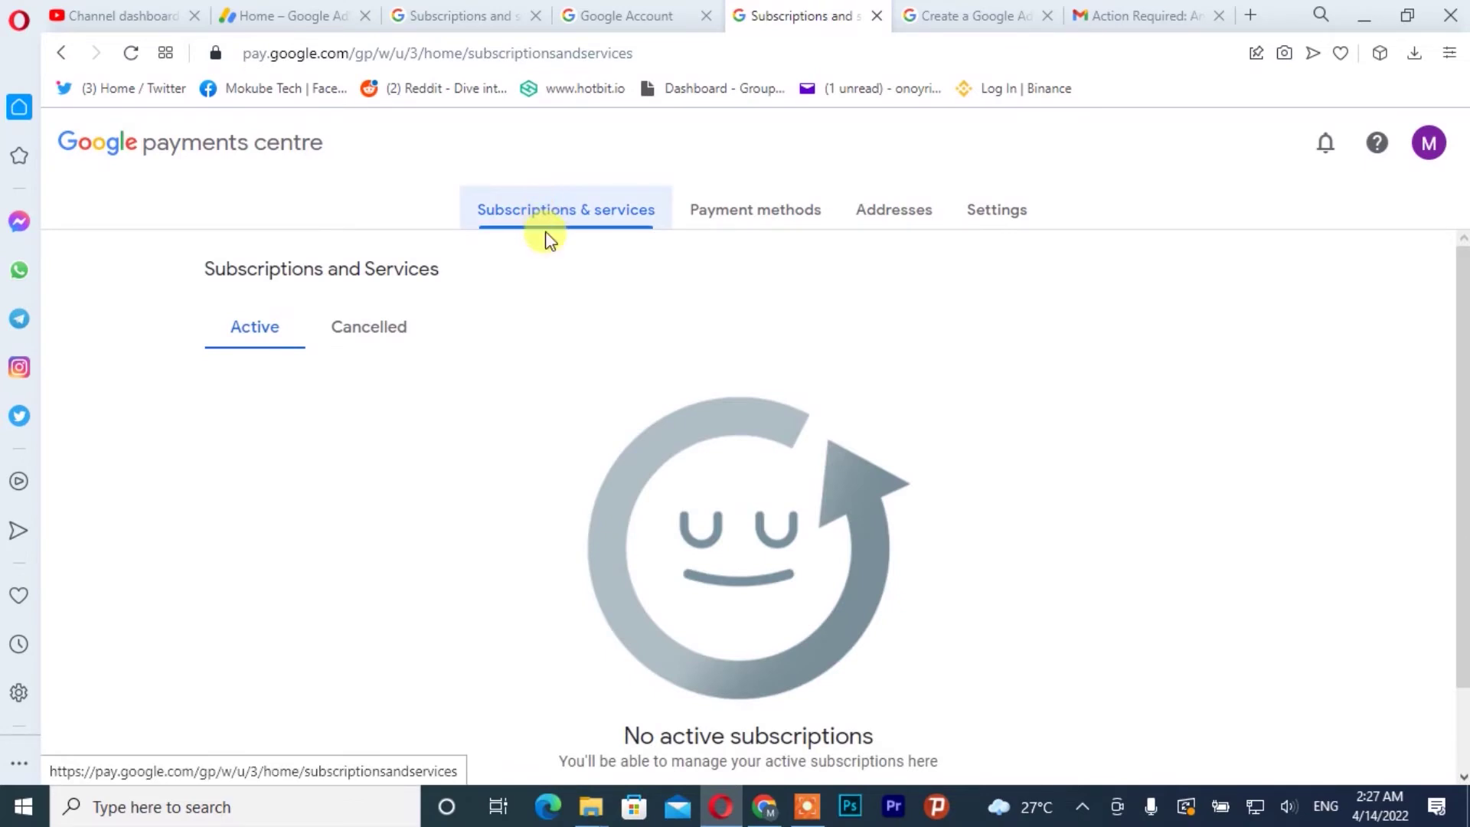
scroll(529, 257, down, 2)
scroll(348, 295, up, 2)
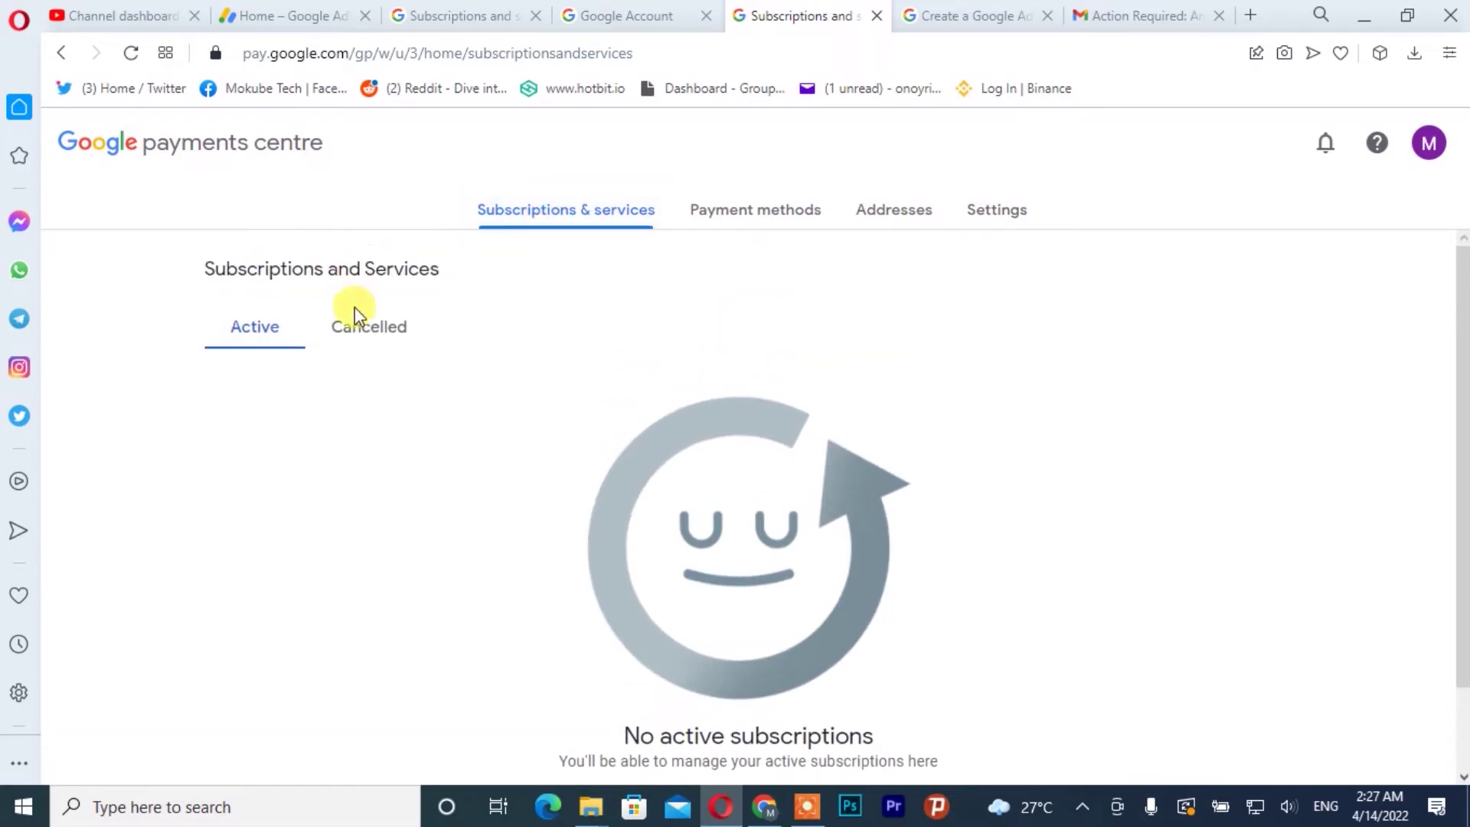
click(355, 314)
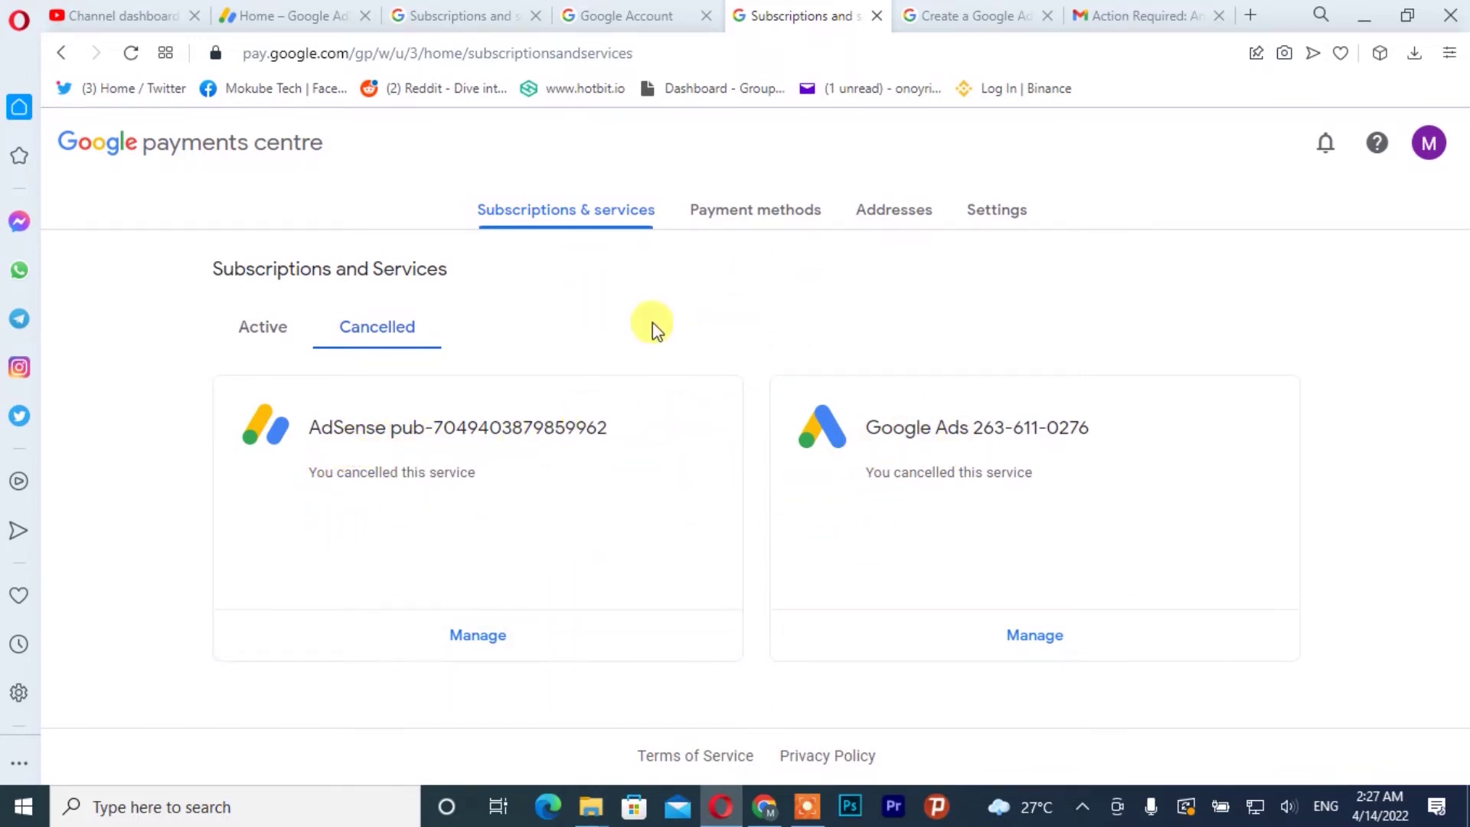
Step: Switch to the AdSense tab and open the Account information settings page
click(277, 15)
scroll(926, 524, up, 5)
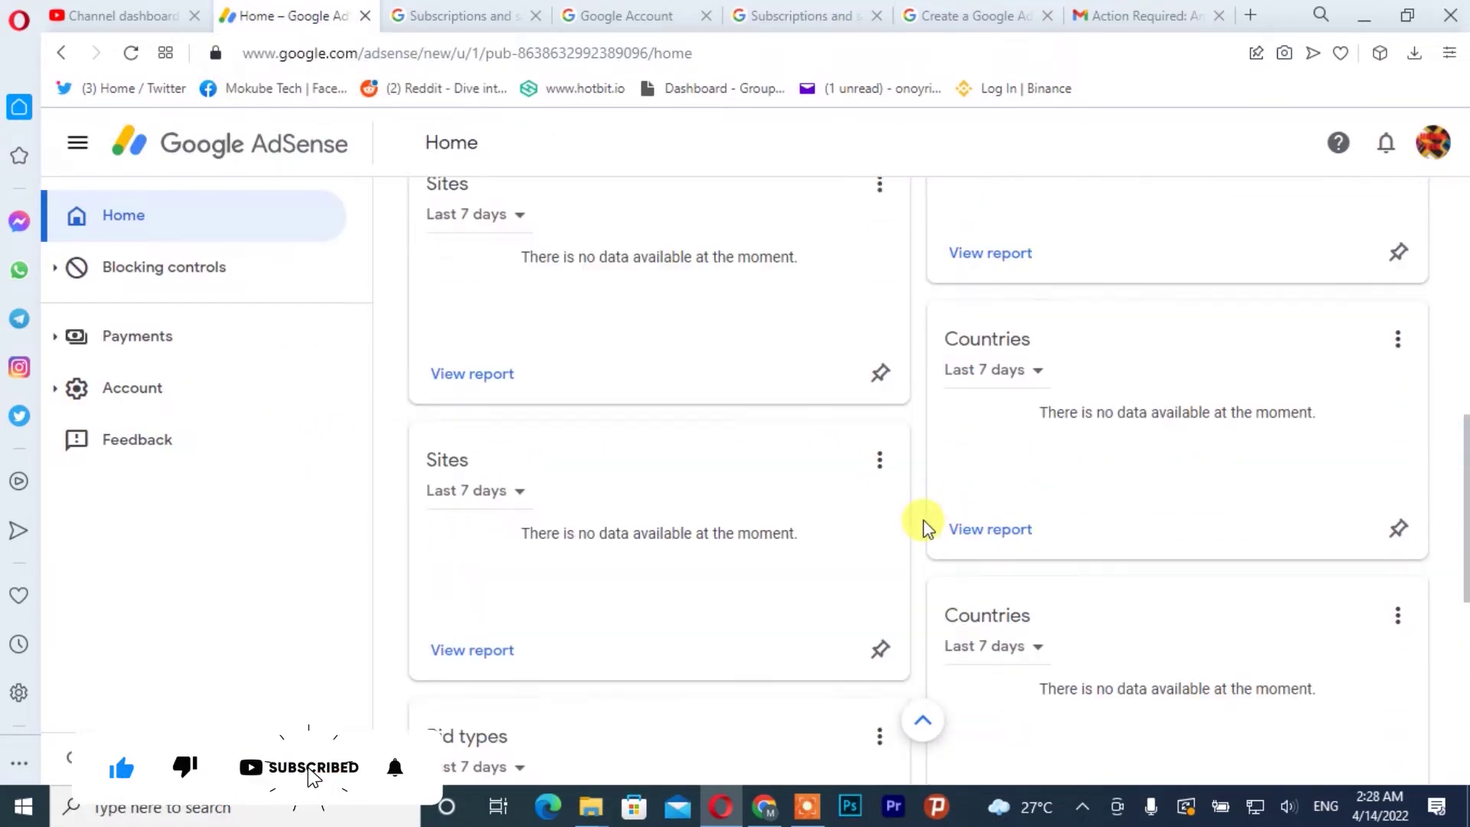
scroll(926, 528, up, 7)
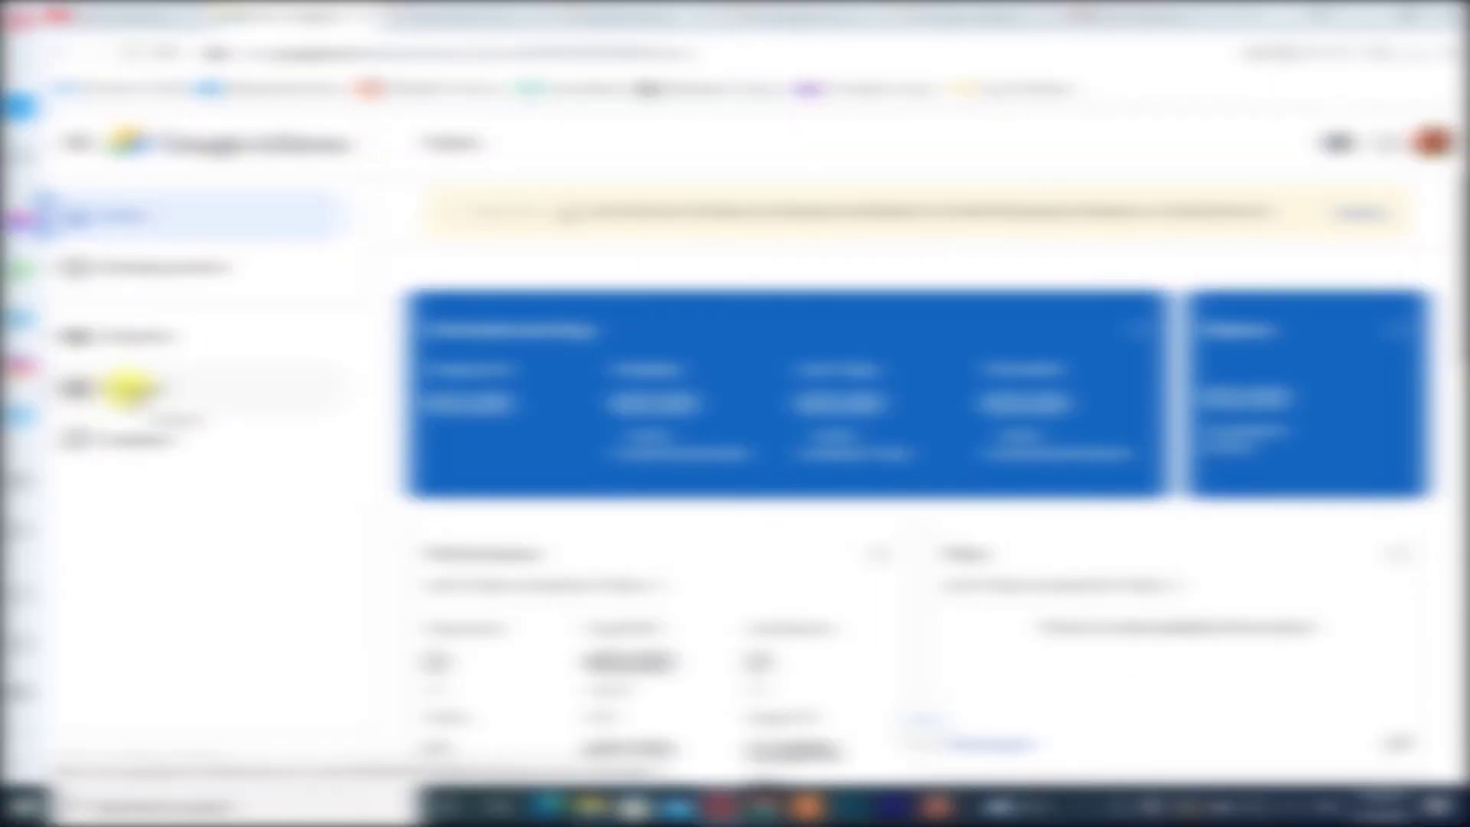
click(128, 389)
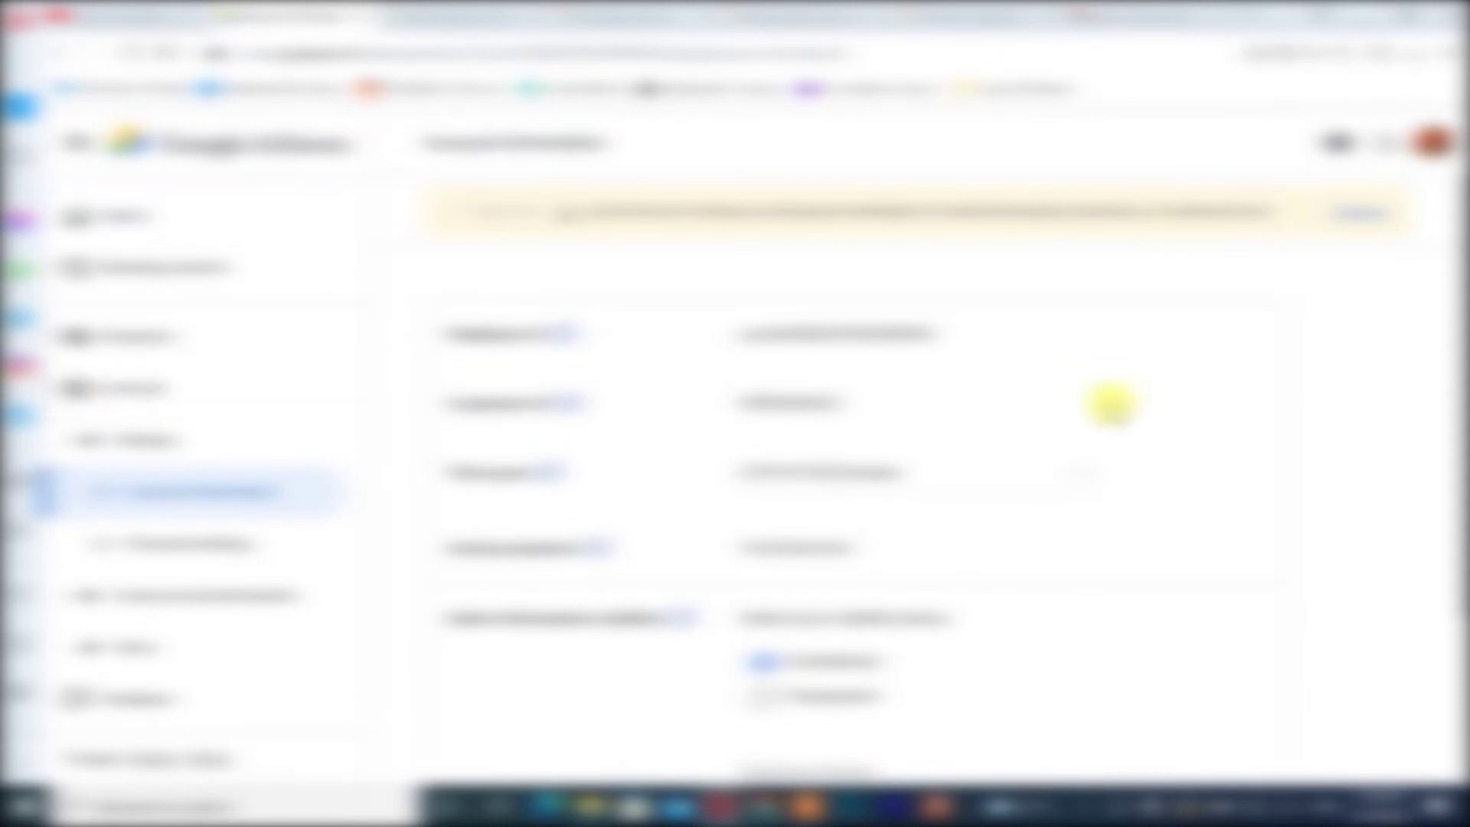
scroll(1184, 489, down, 3)
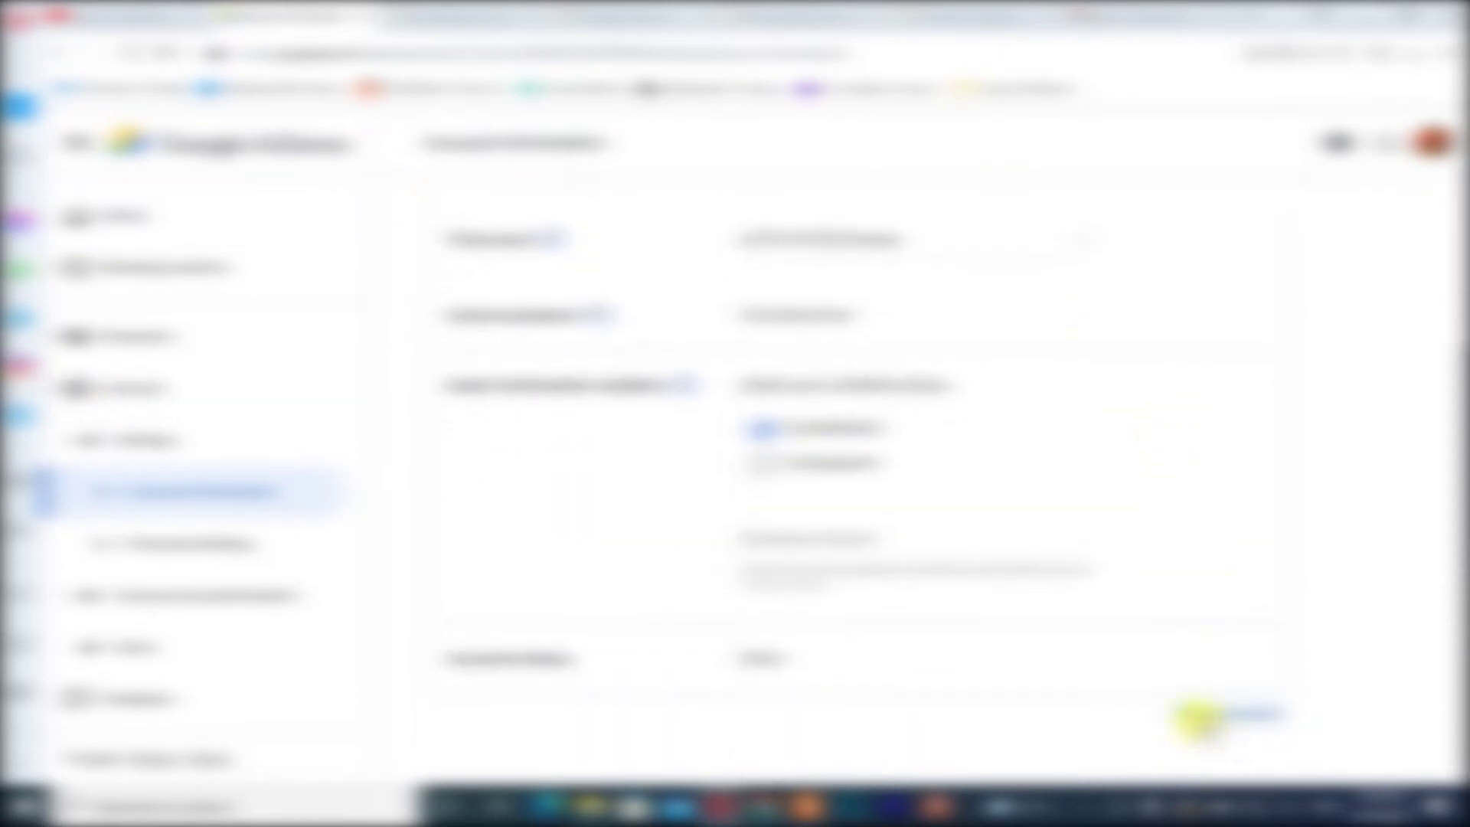
Step: Start closing the AdSense account, ticking the YouTube earnings and Terms and Conditions acknowledgements
click(1229, 713)
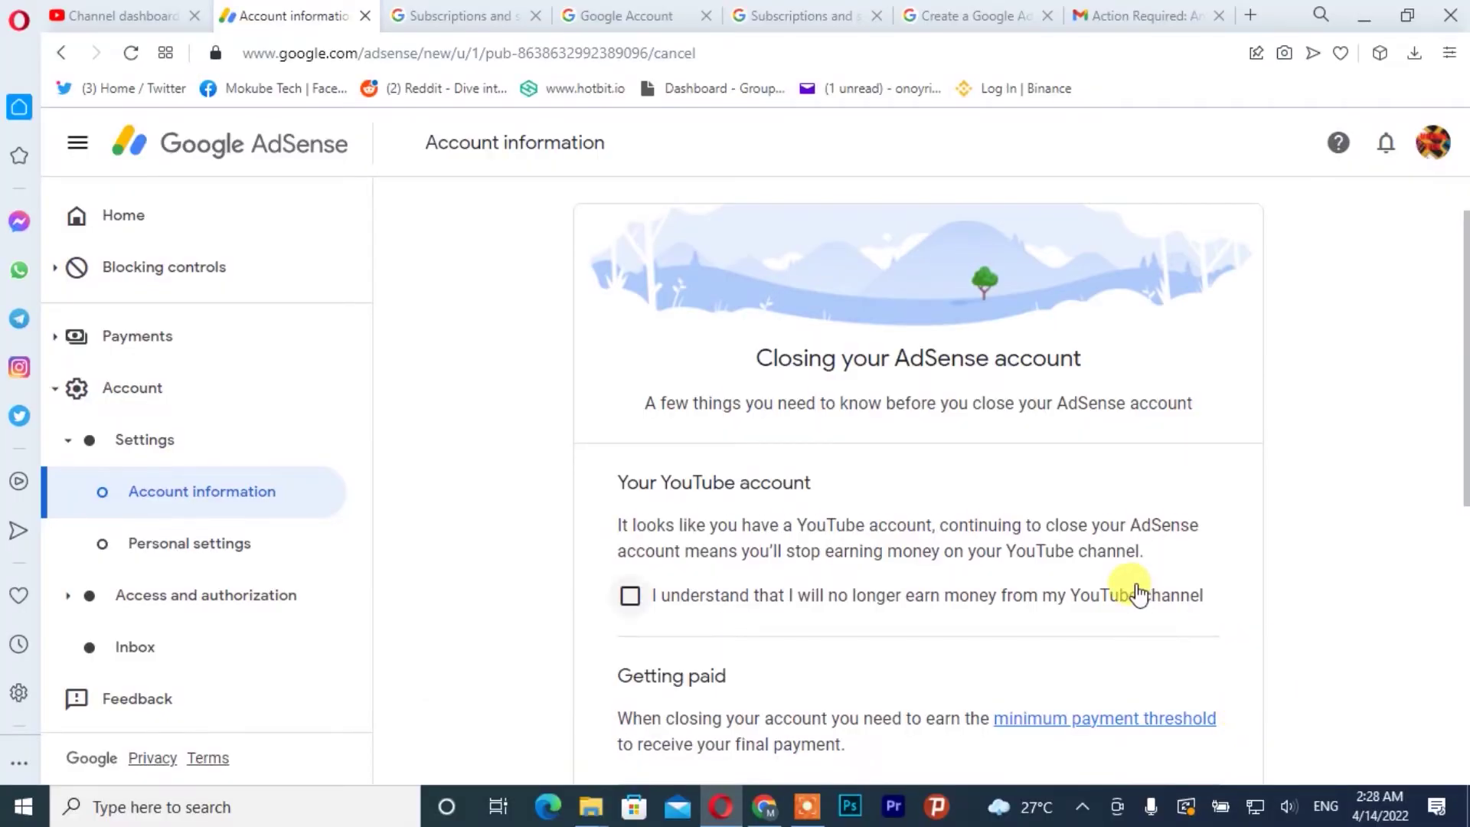
scroll(1139, 593, down, 2)
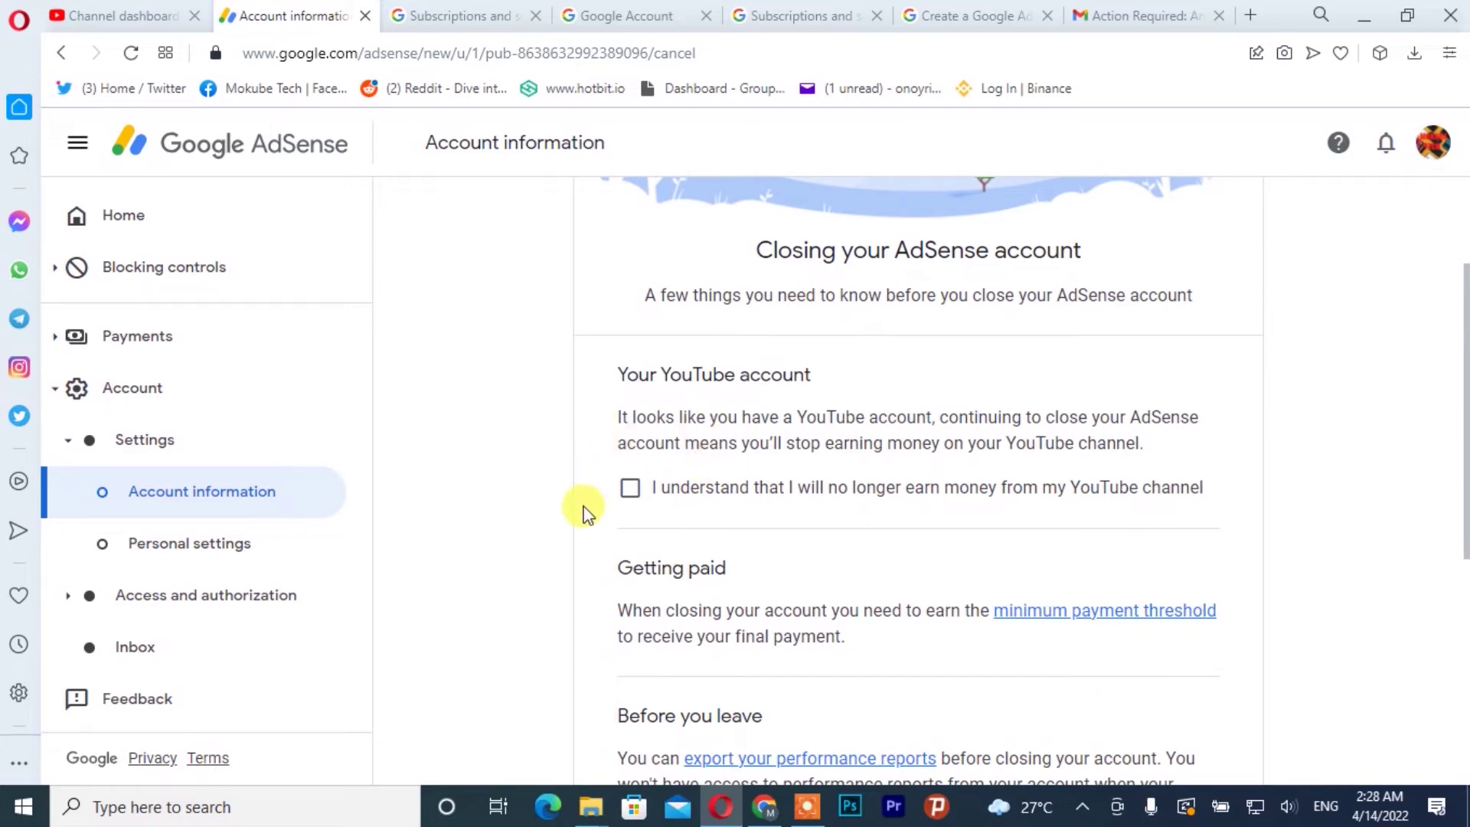
scroll(767, 494, down, 1)
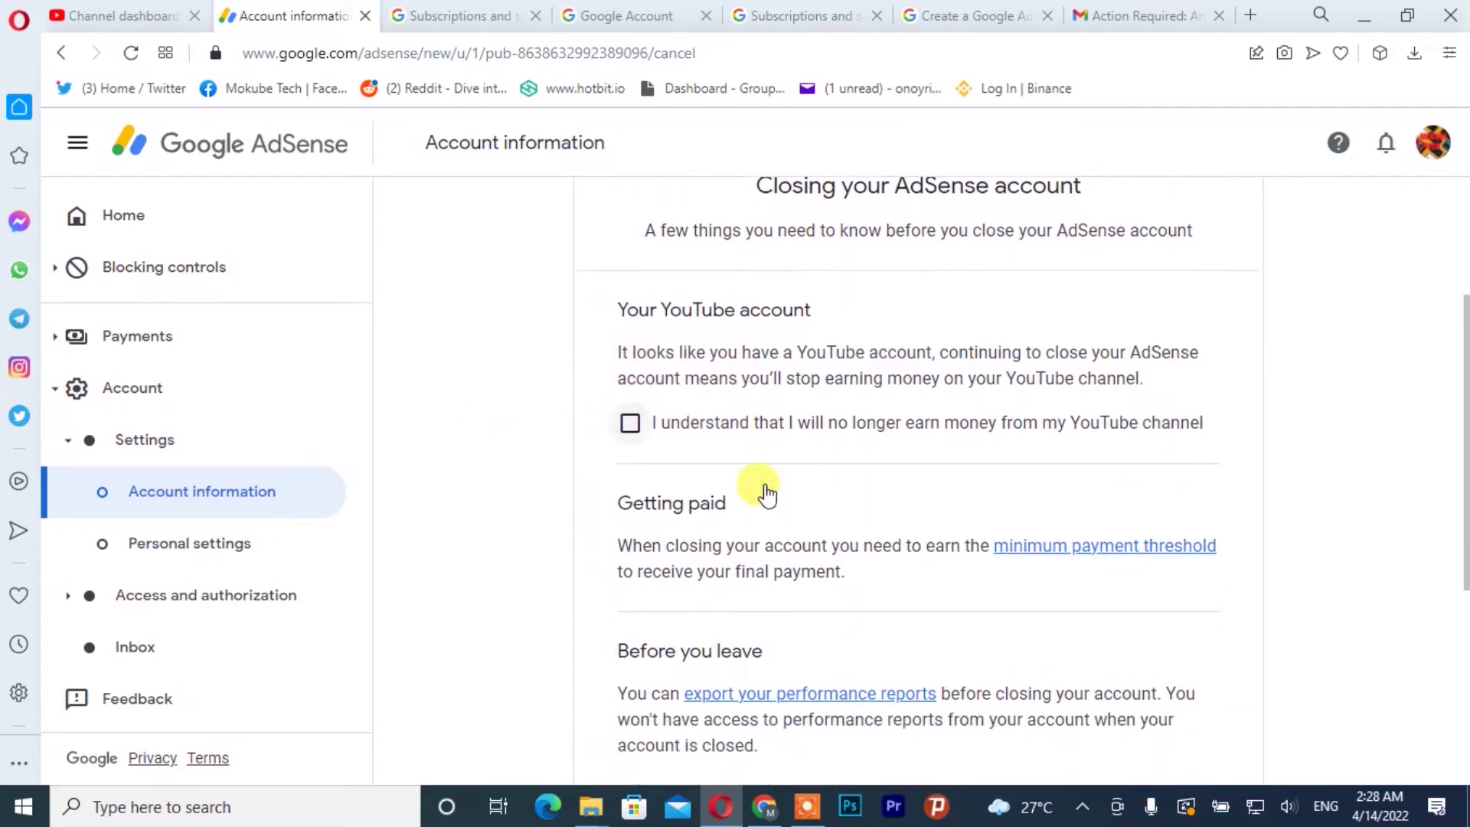
click(630, 381)
scroll(686, 440, down, 3)
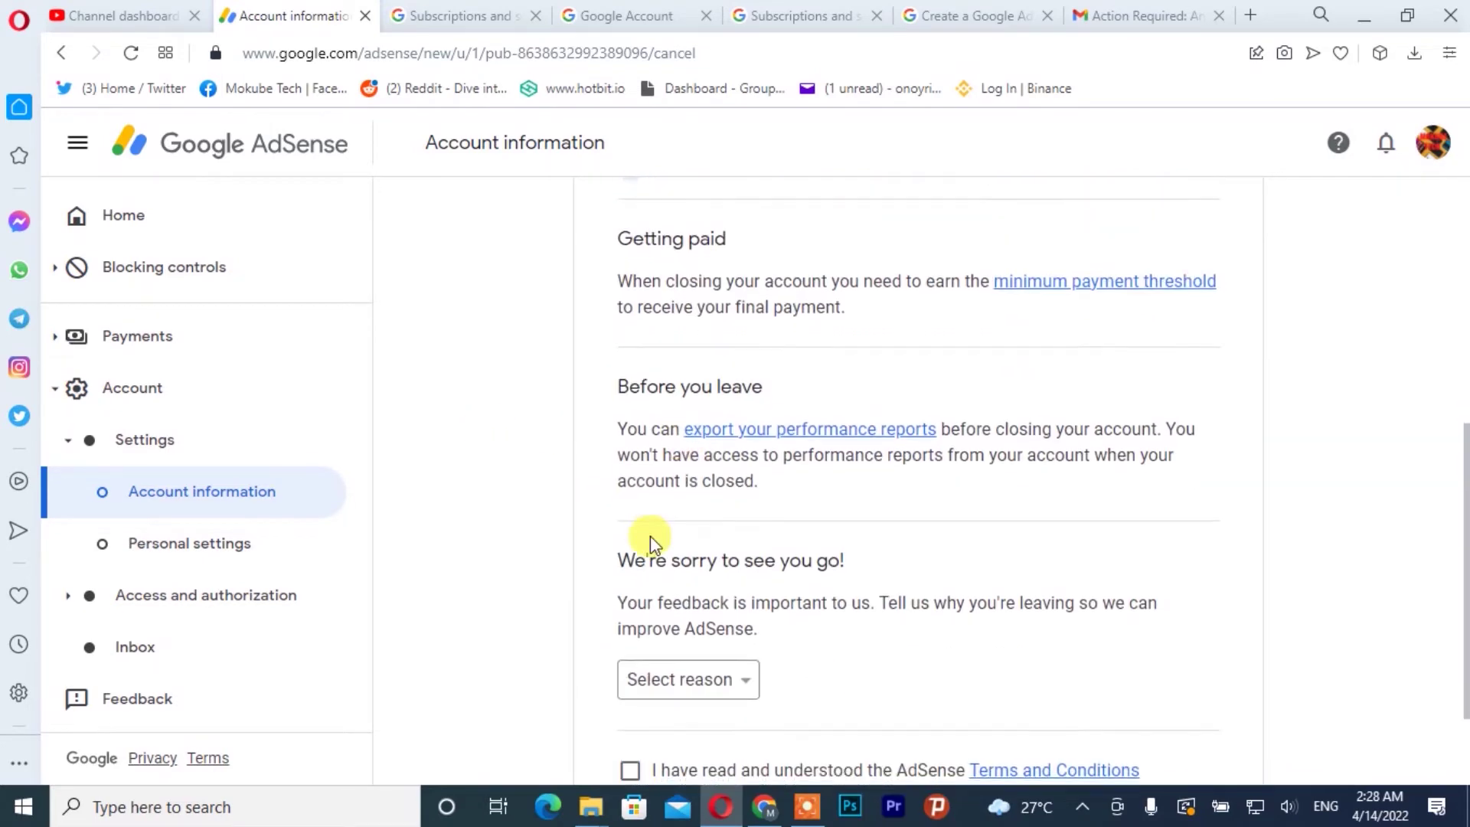
scroll(650, 536, down, 2)
click(631, 635)
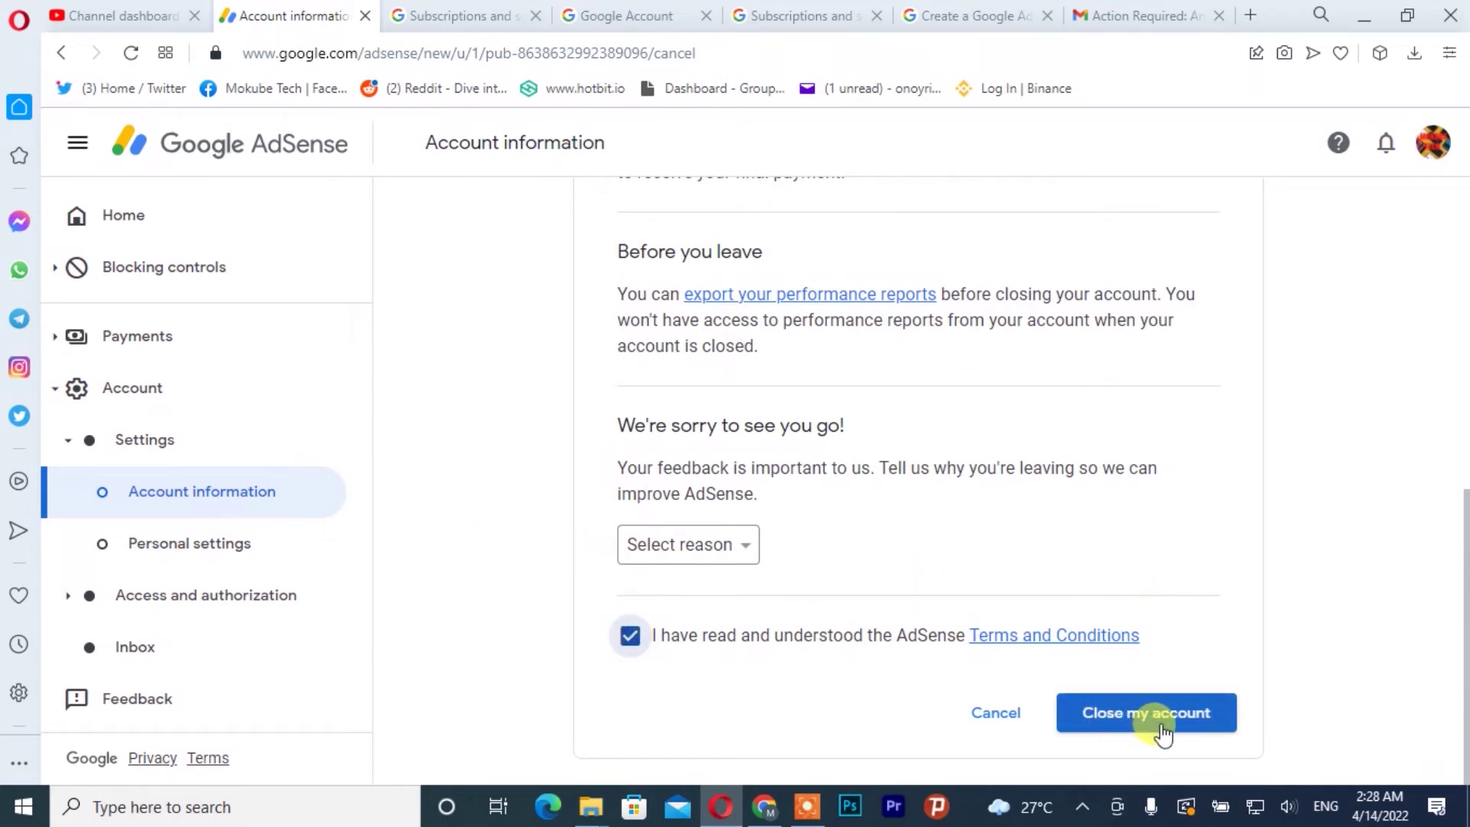
scroll(1126, 643, up, 2)
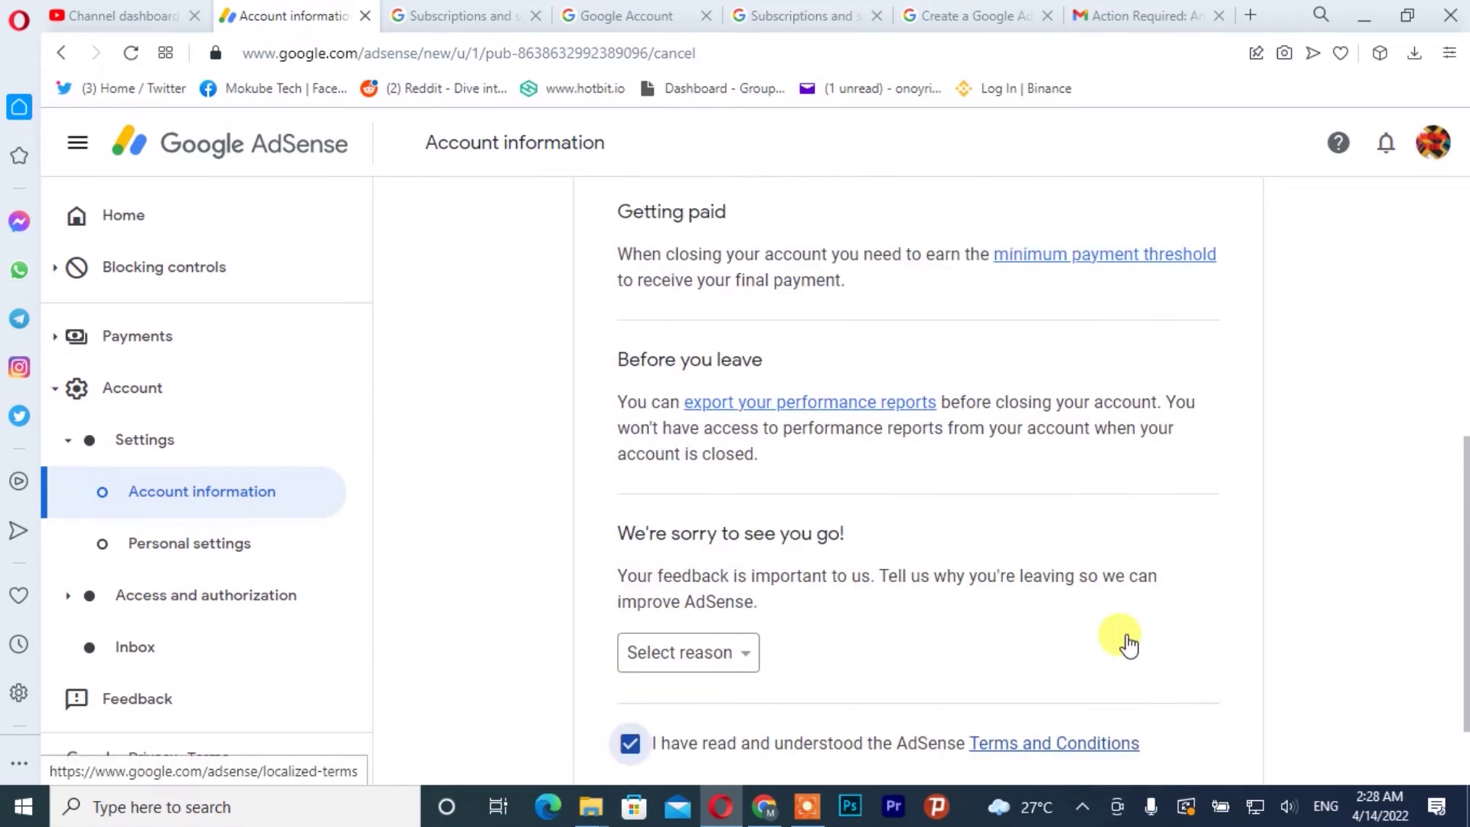
scroll(1131, 642, down, 2)
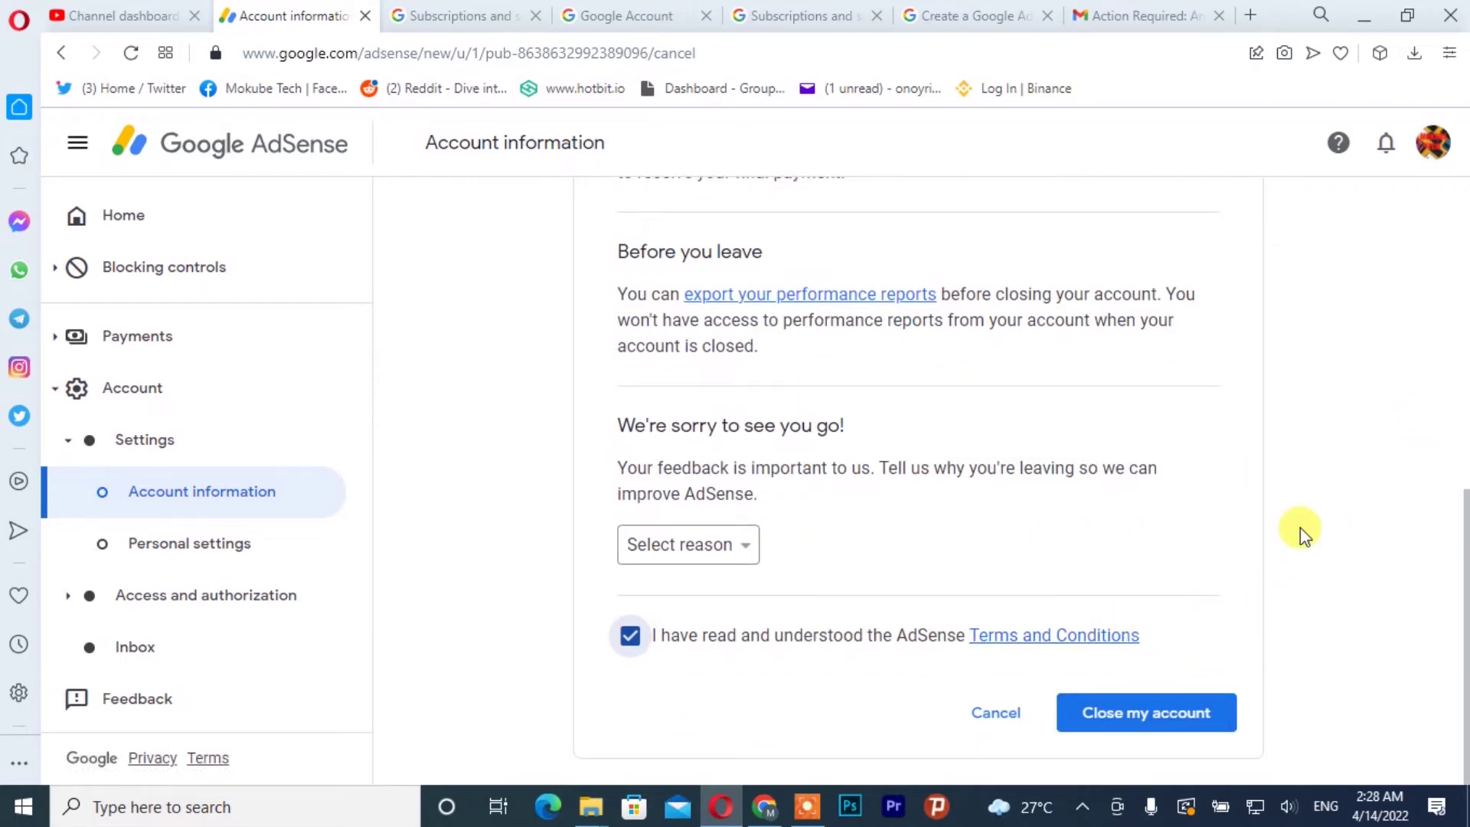
Step: Check the Active and Cancelled subscriptions, then show Payments profile status in Settings
click(789, 14)
click(531, 210)
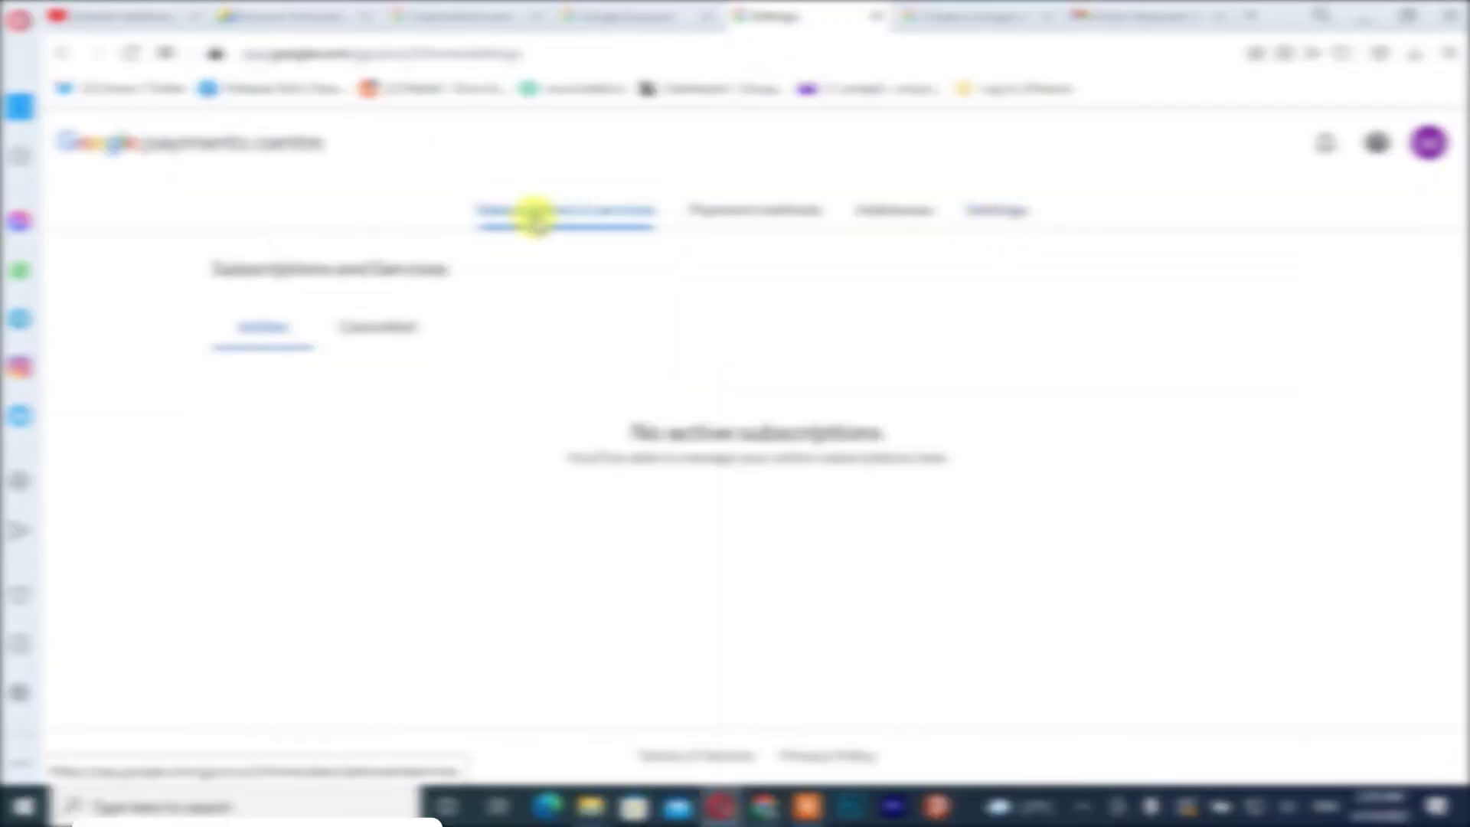
click(394, 328)
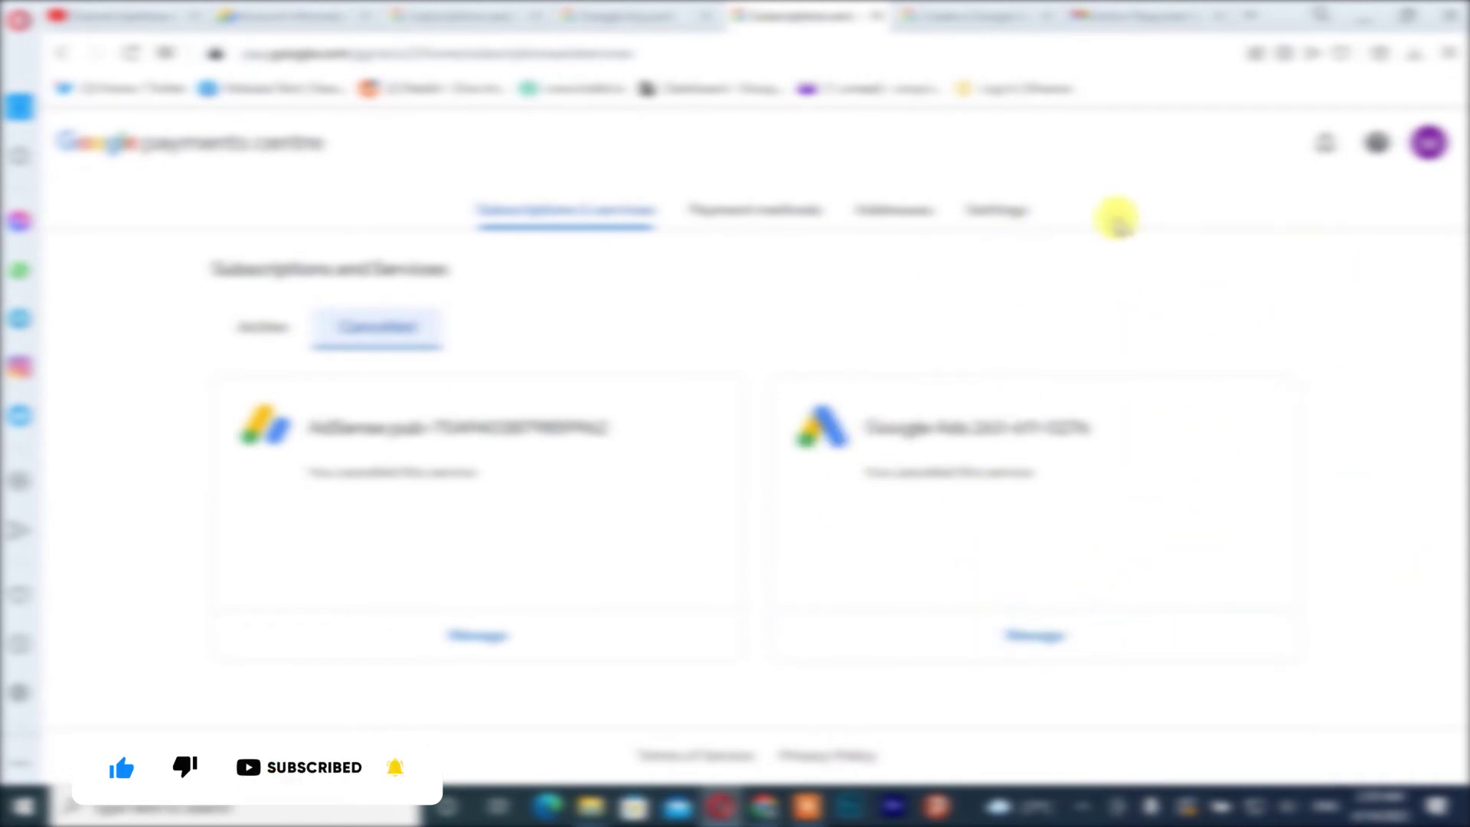
click(988, 213)
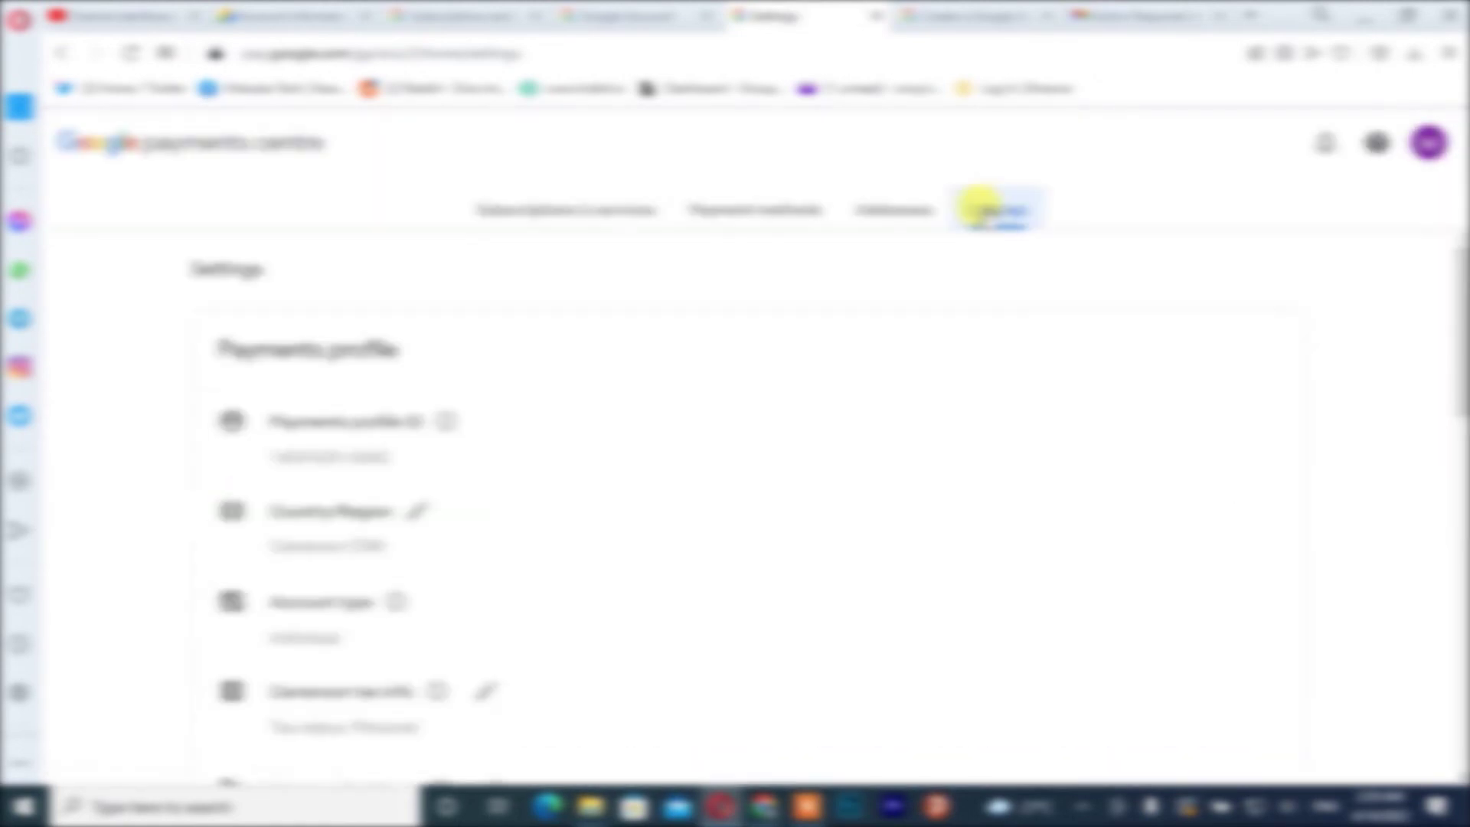
scroll(903, 342, down, 15)
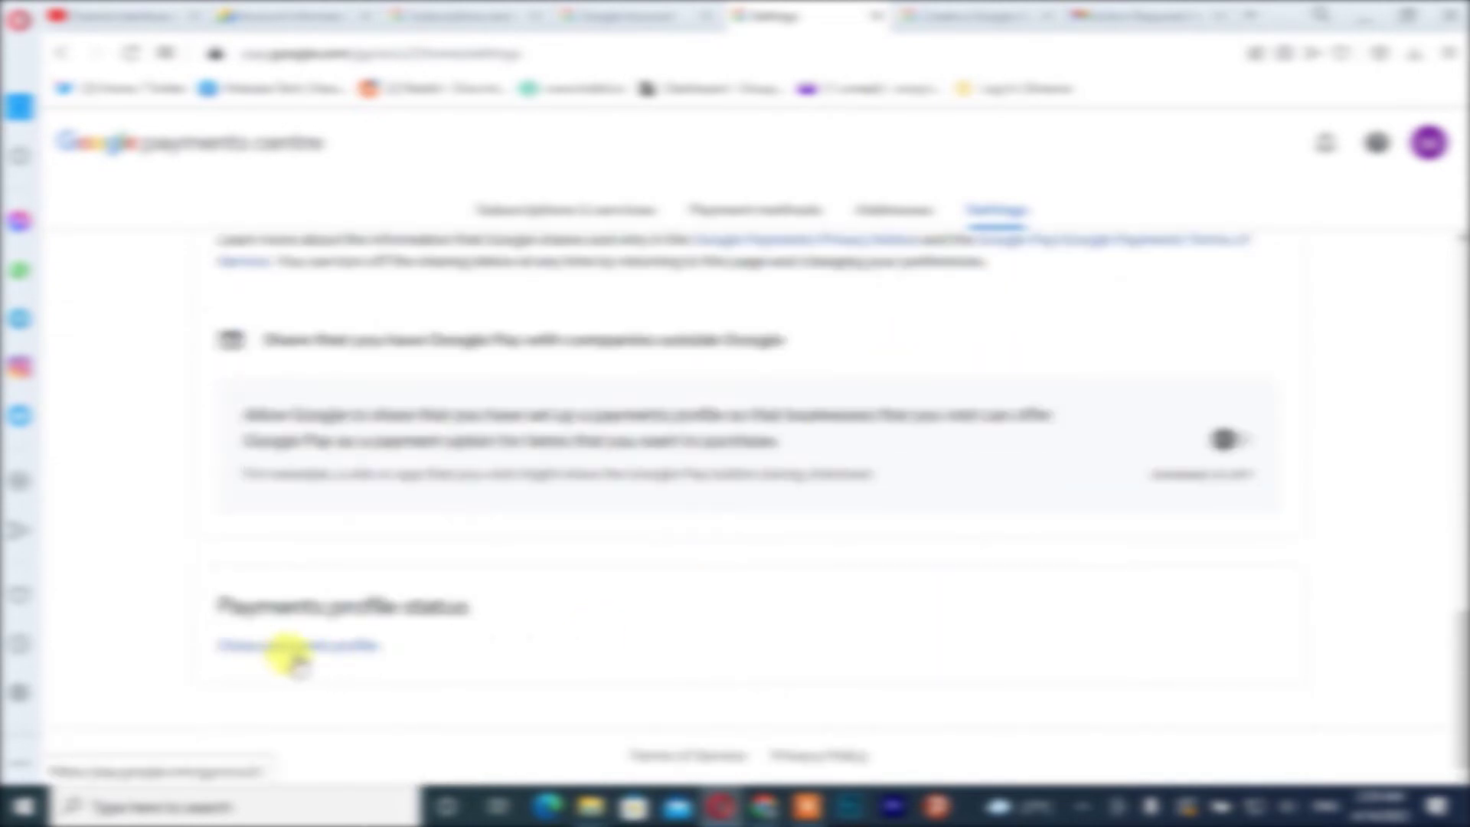
Step: Begin closing the payments profile and verify identity with the account password
click(313, 648)
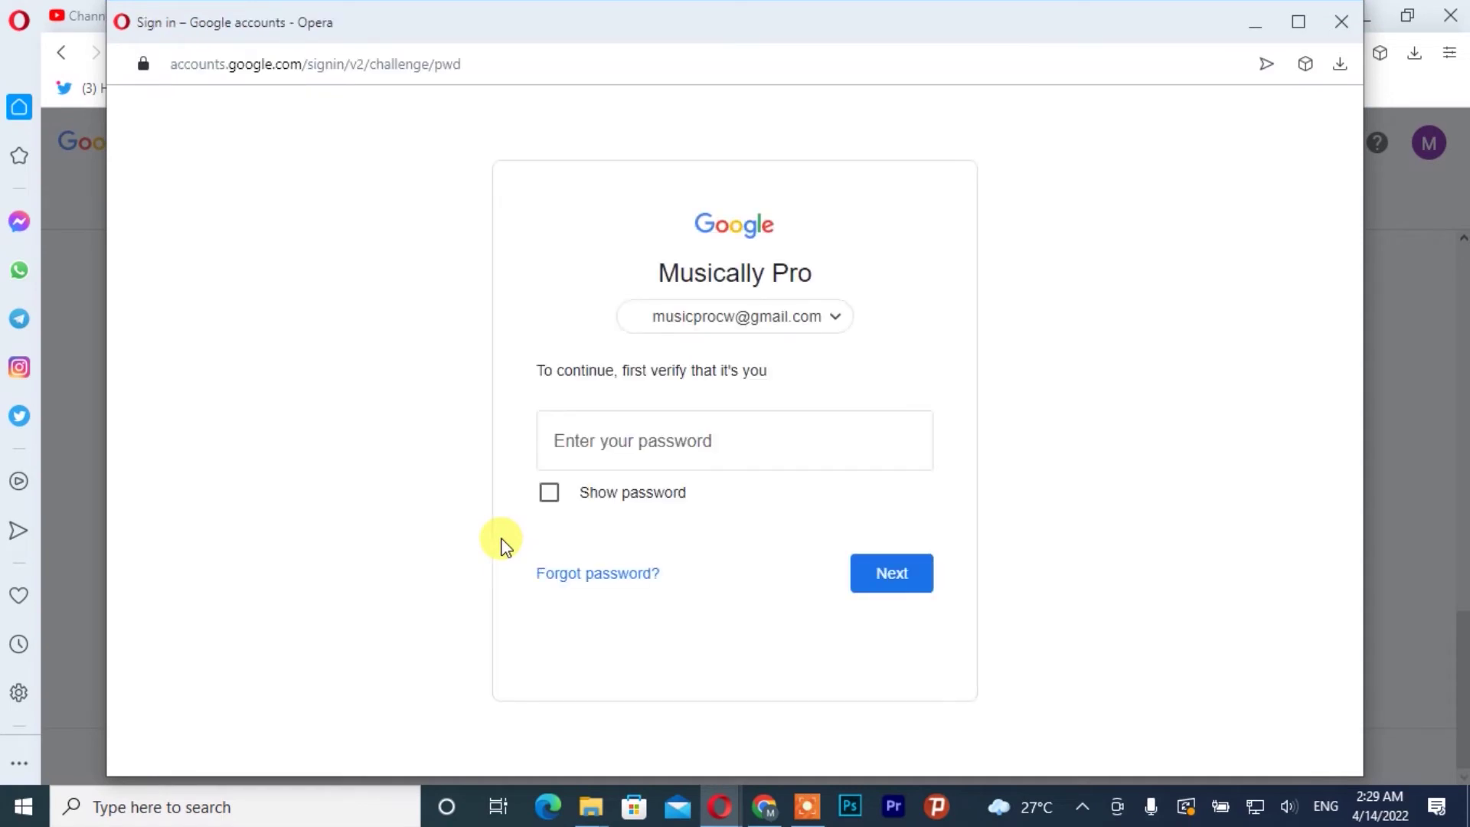
click(618, 446)
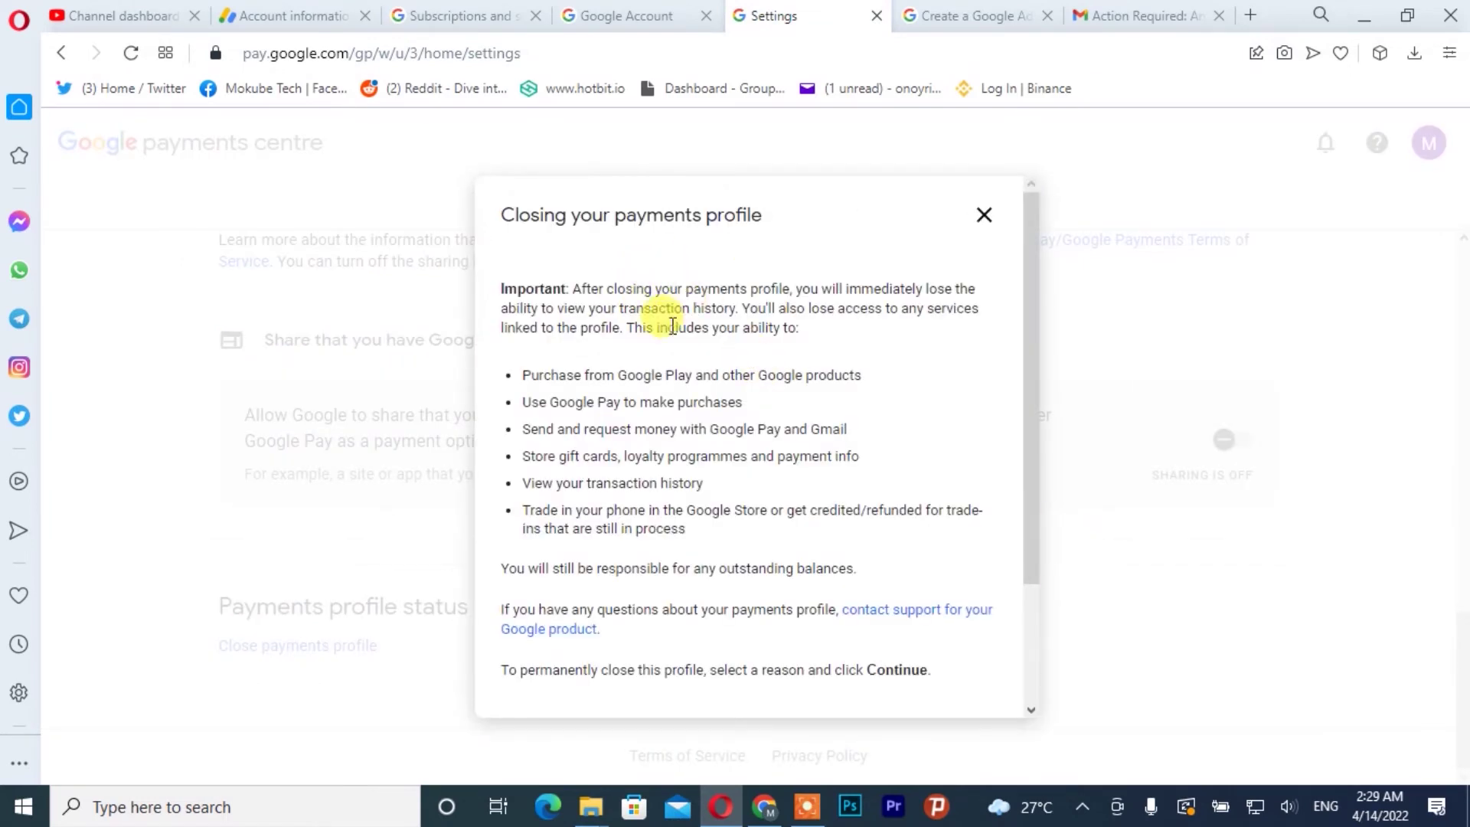
scroll(677, 346, down, 2)
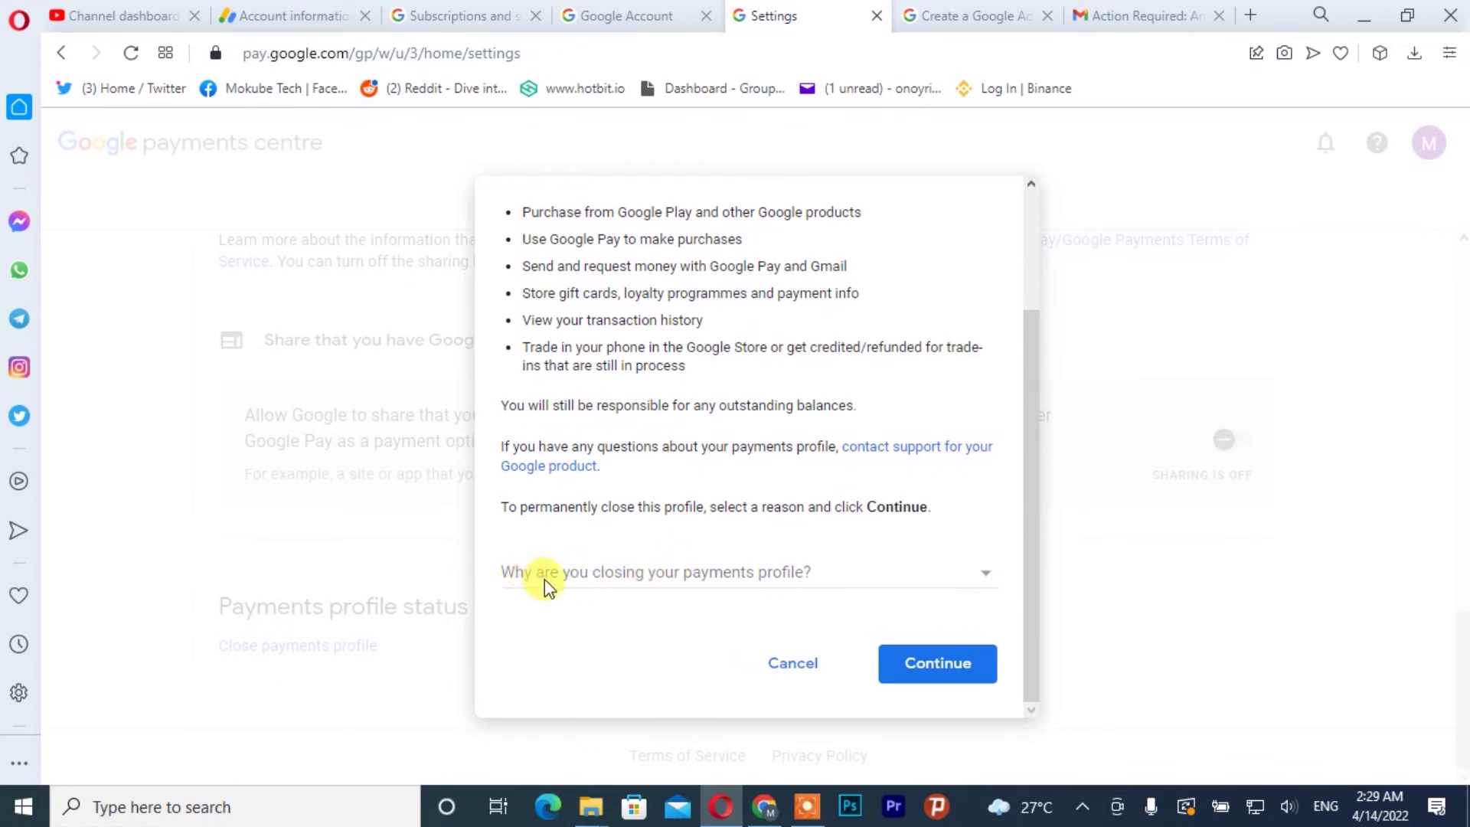
Step: Set the closing reason to 'I don't want to give a reason' and continue
click(590, 588)
scroll(605, 567, down, 2)
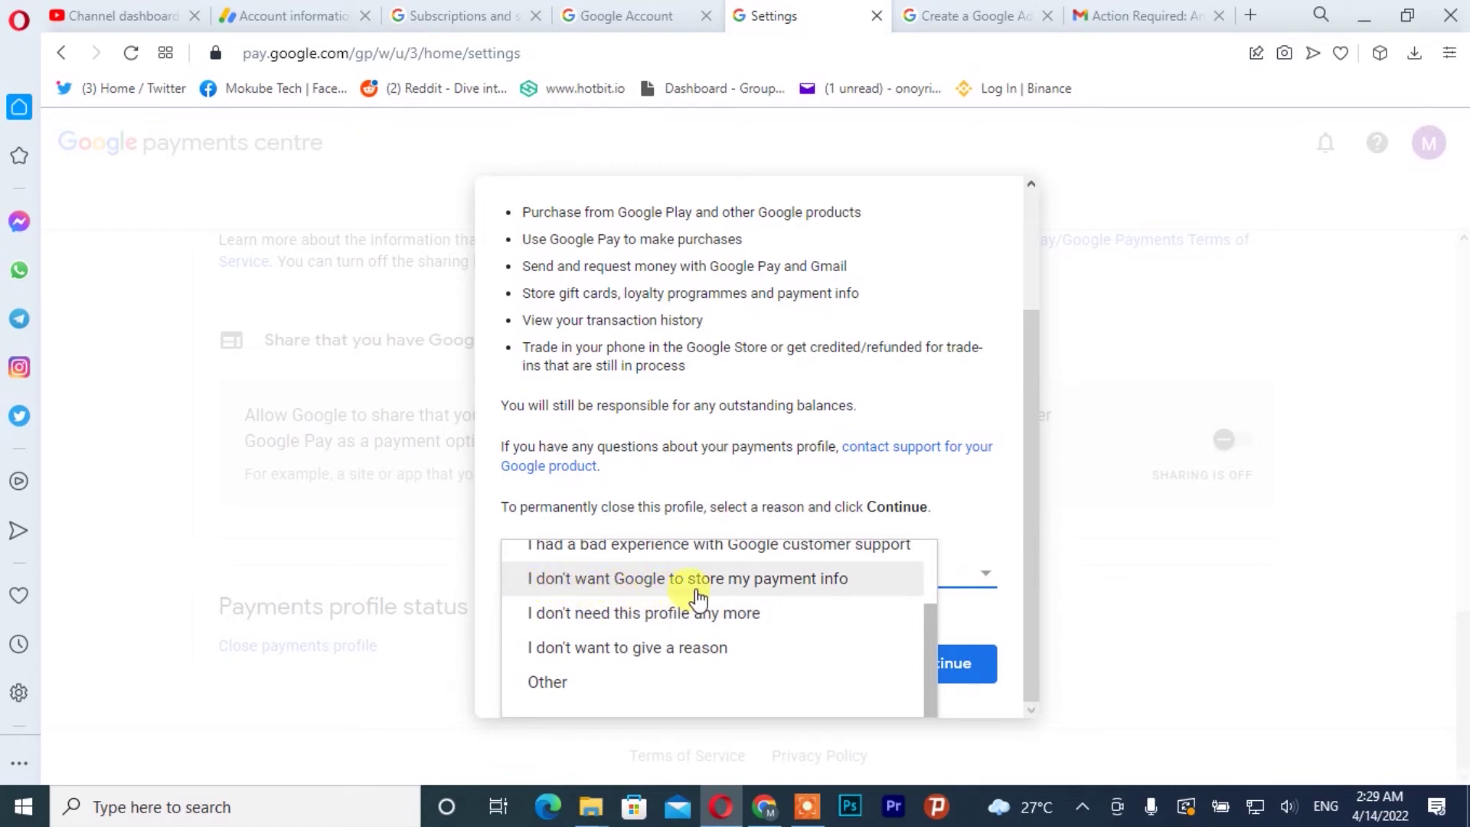
scroll(747, 597, up, 2)
scroll(582, 636, down, 2)
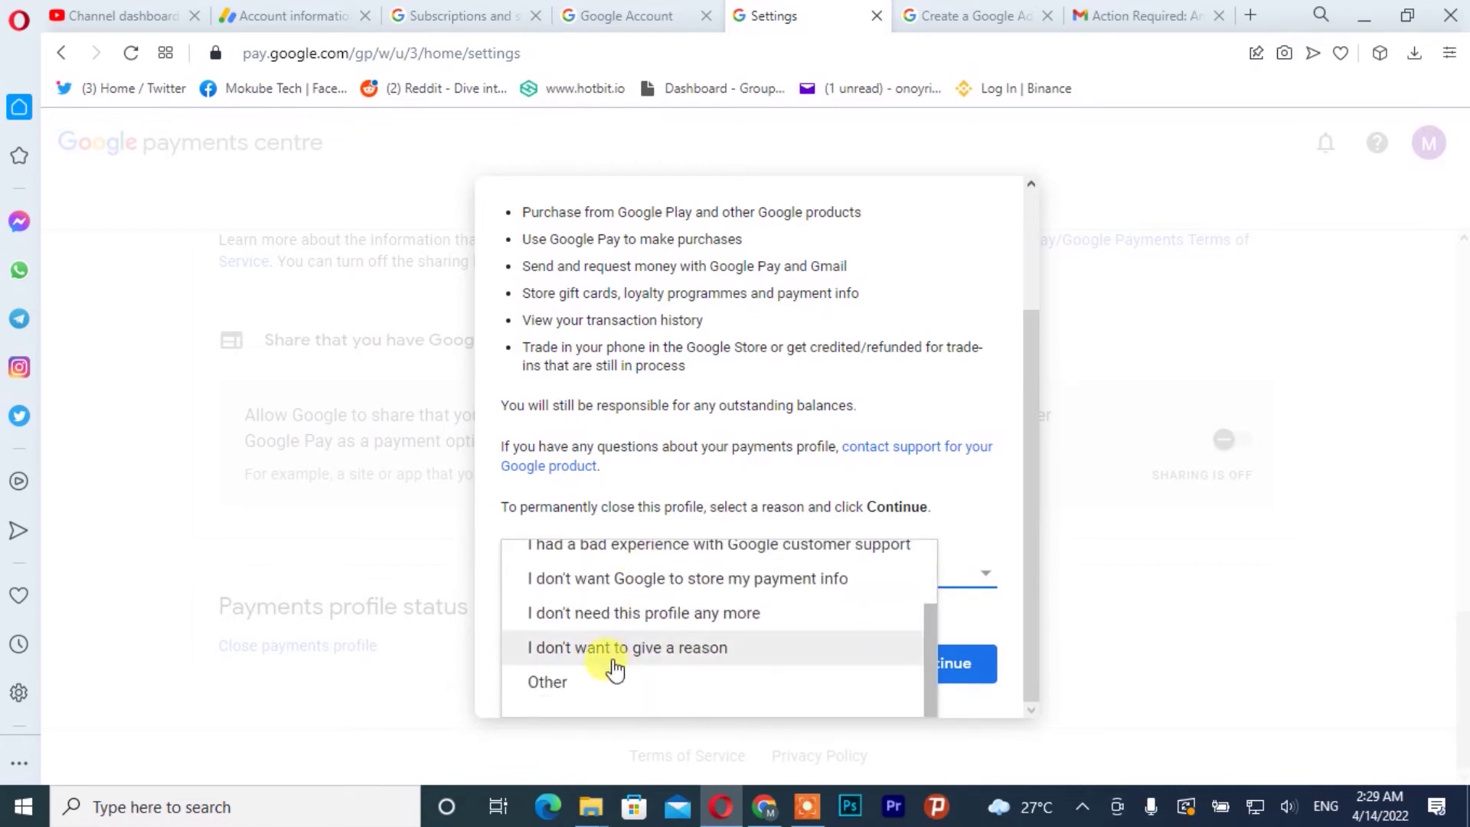
click(568, 688)
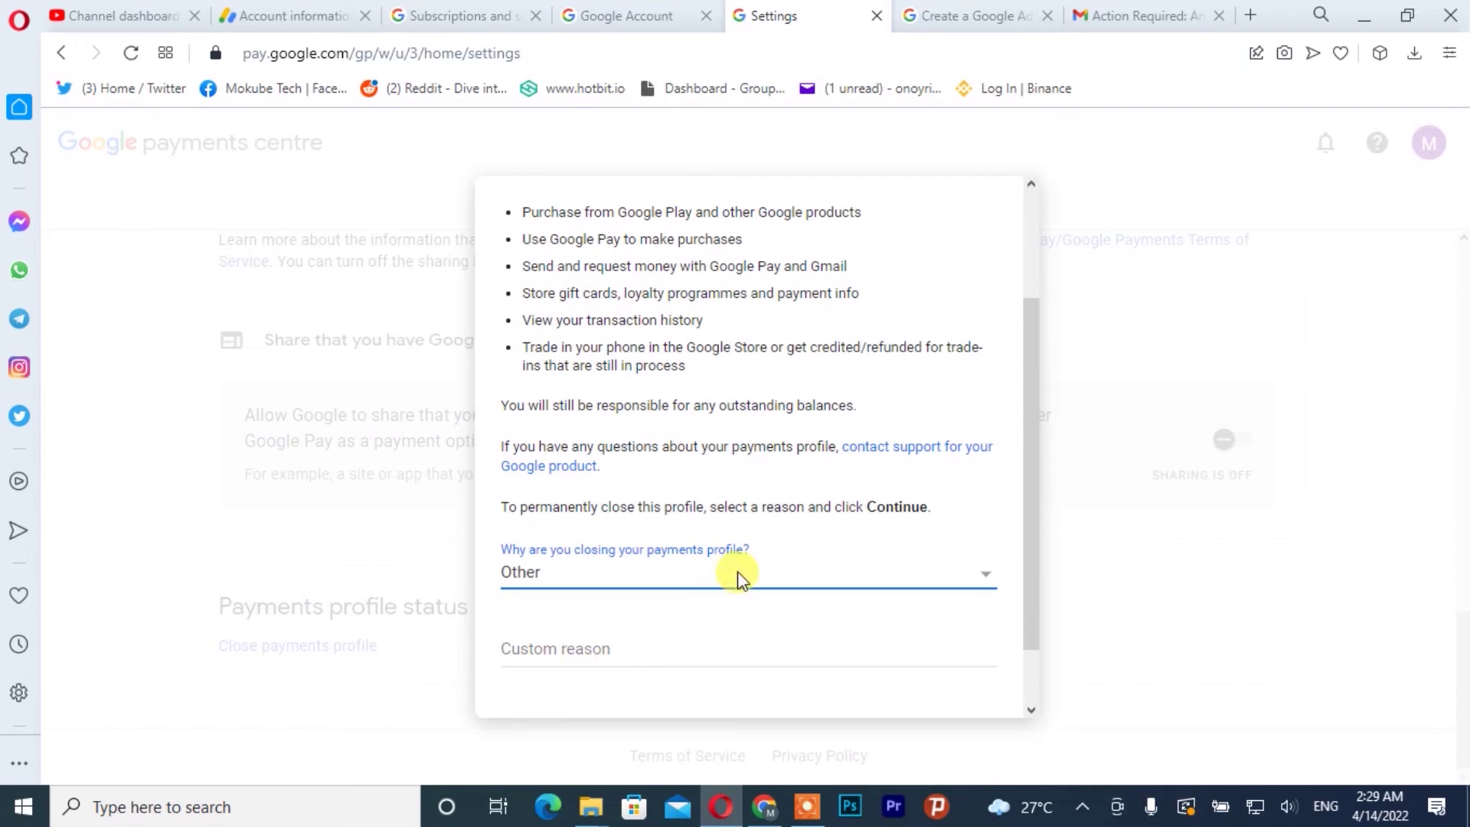
scroll(636, 605, down, 1)
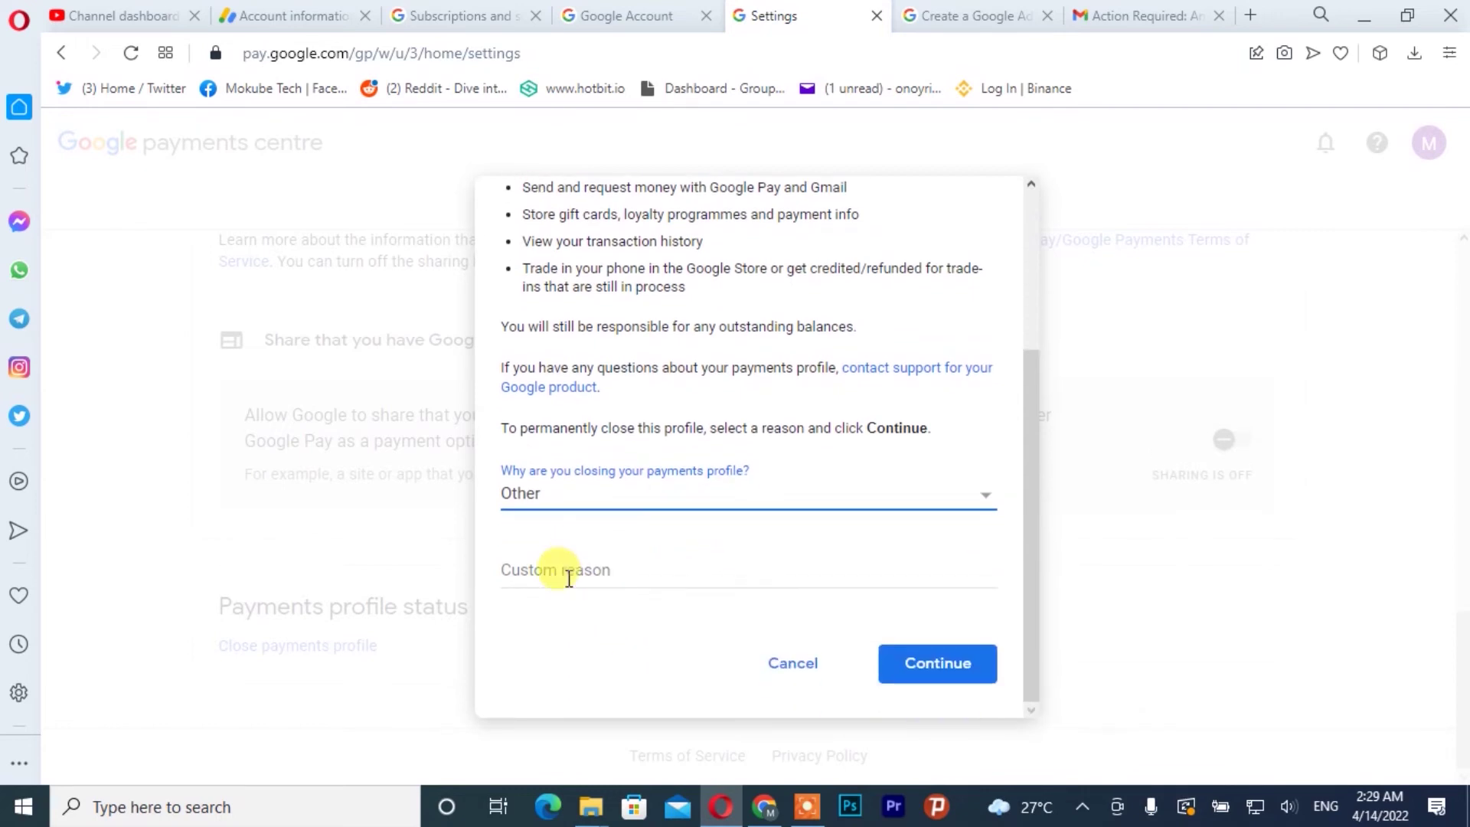
click(569, 574)
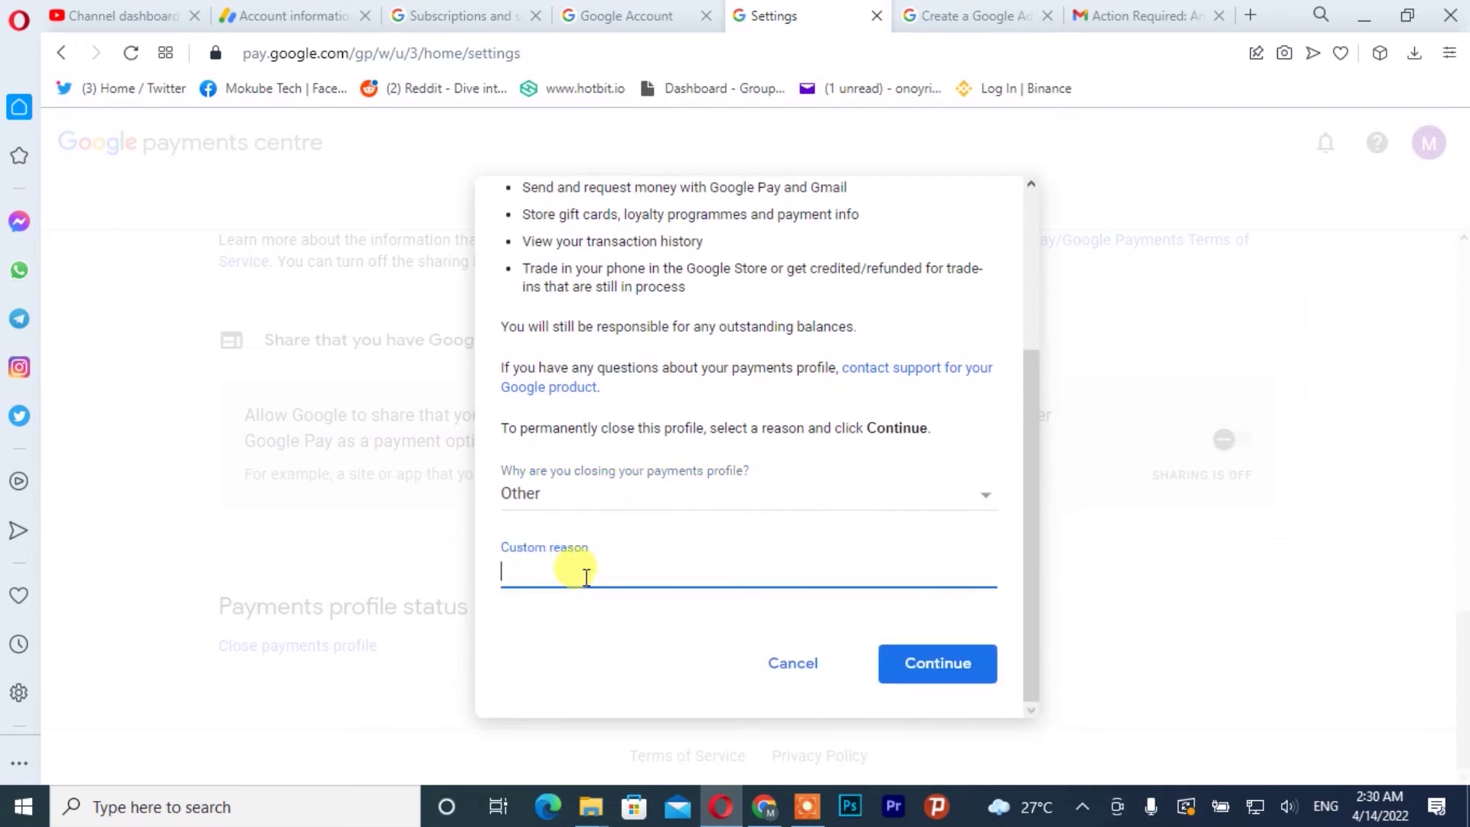
click(691, 508)
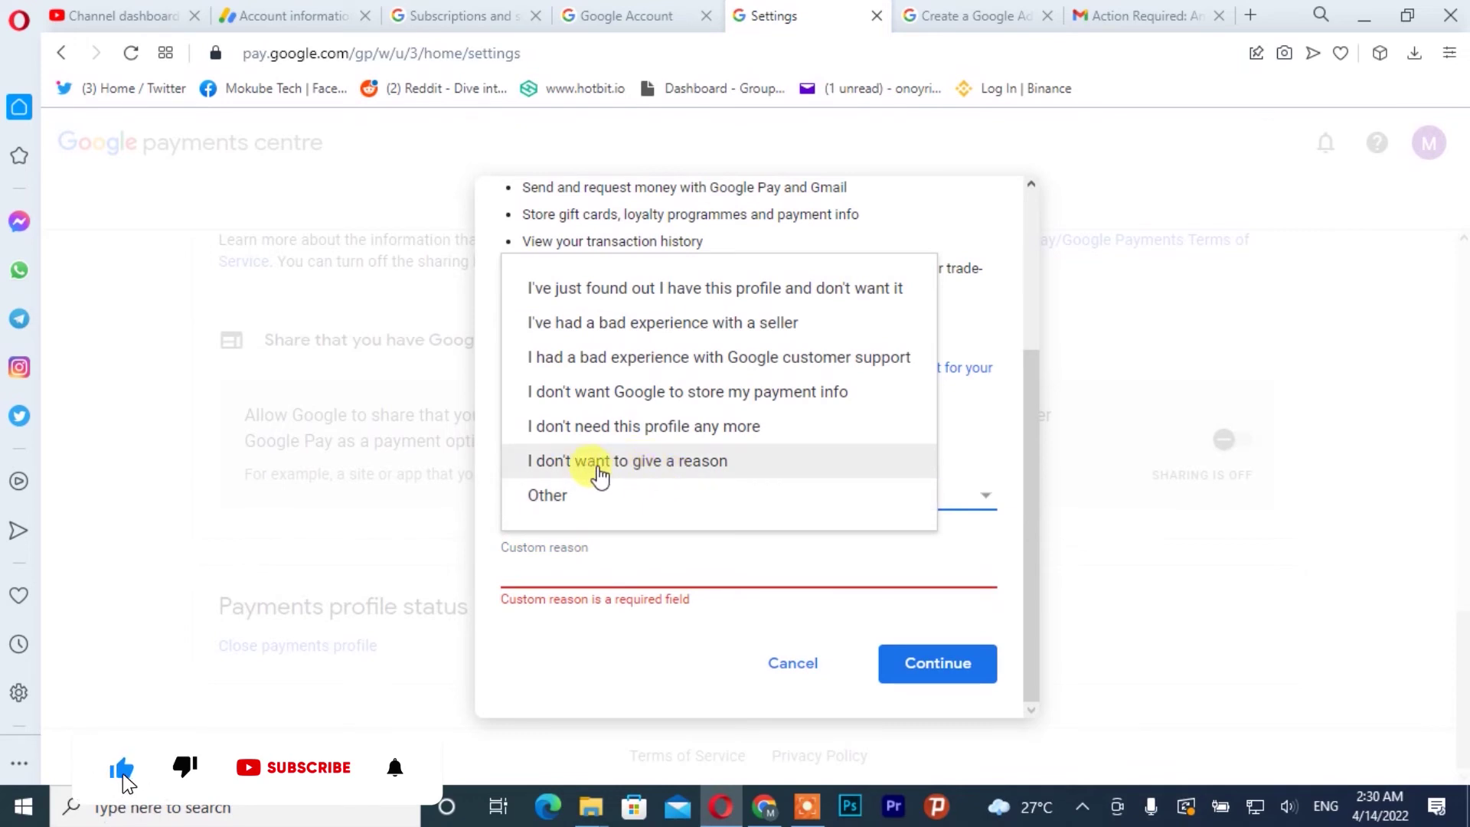
click(633, 464)
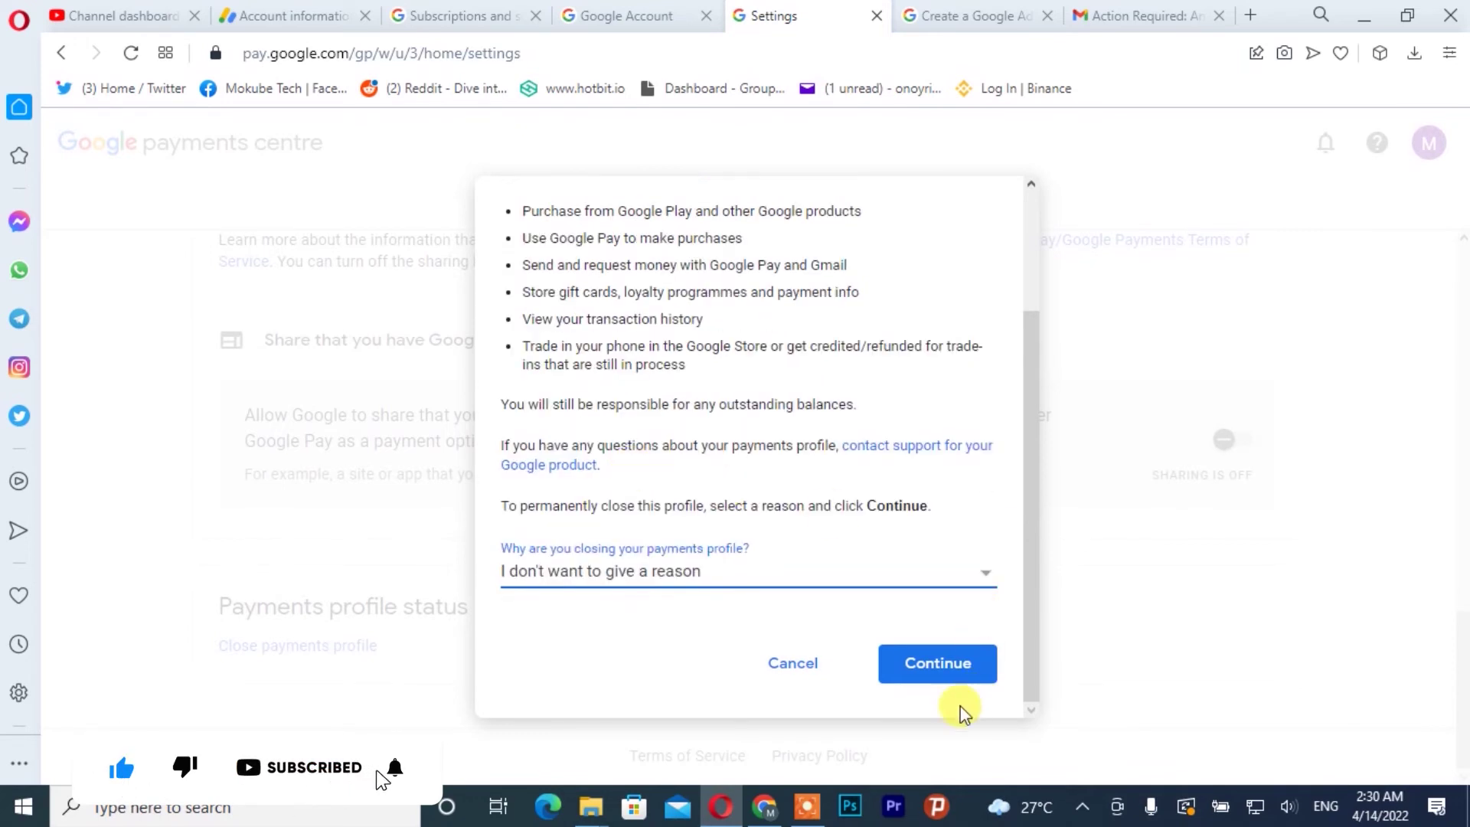
click(919, 667)
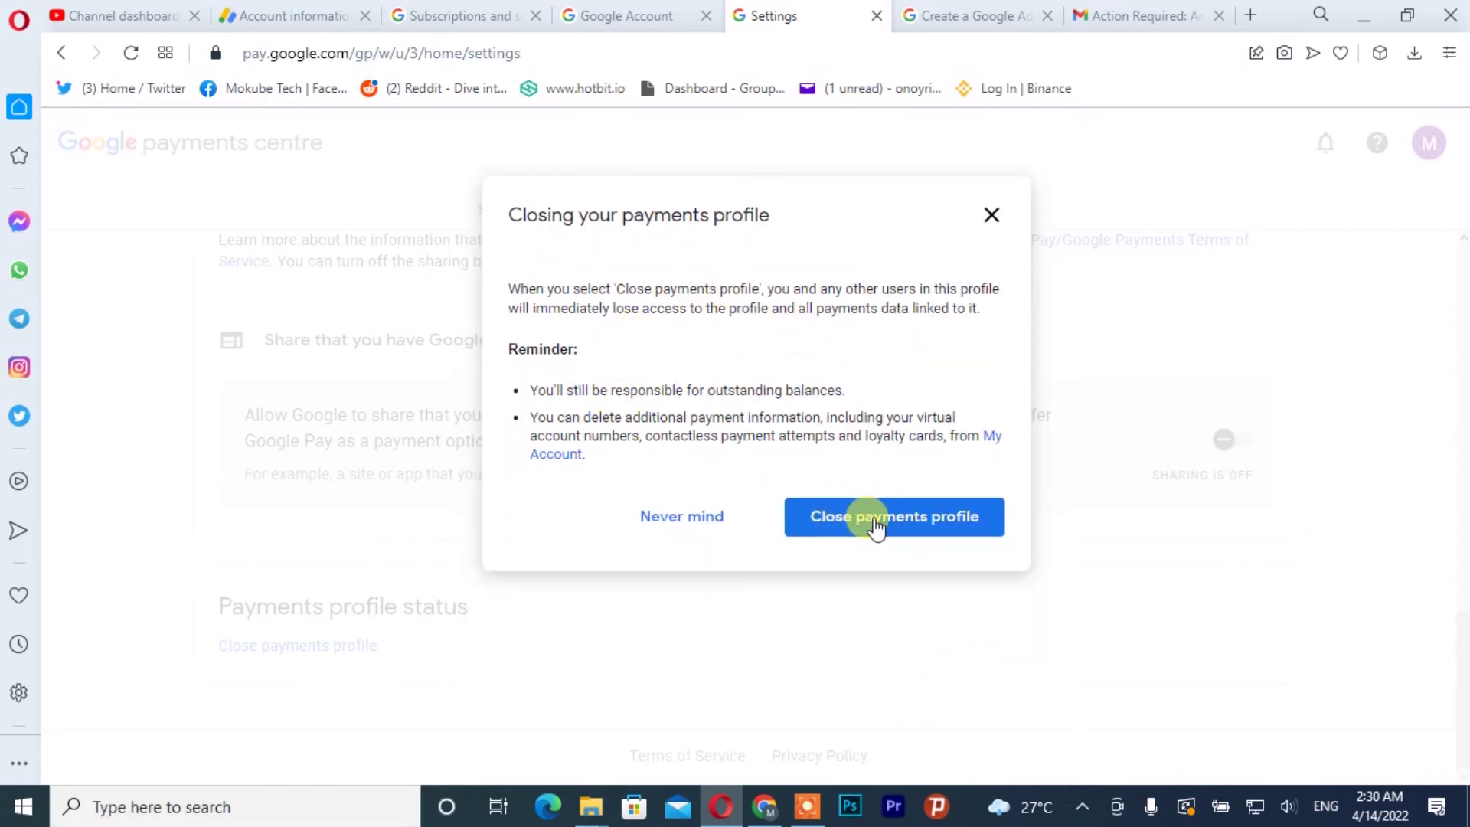
Step: Confirm closing the payments profile and scroll the Google Pay Help Set up topics
click(940, 520)
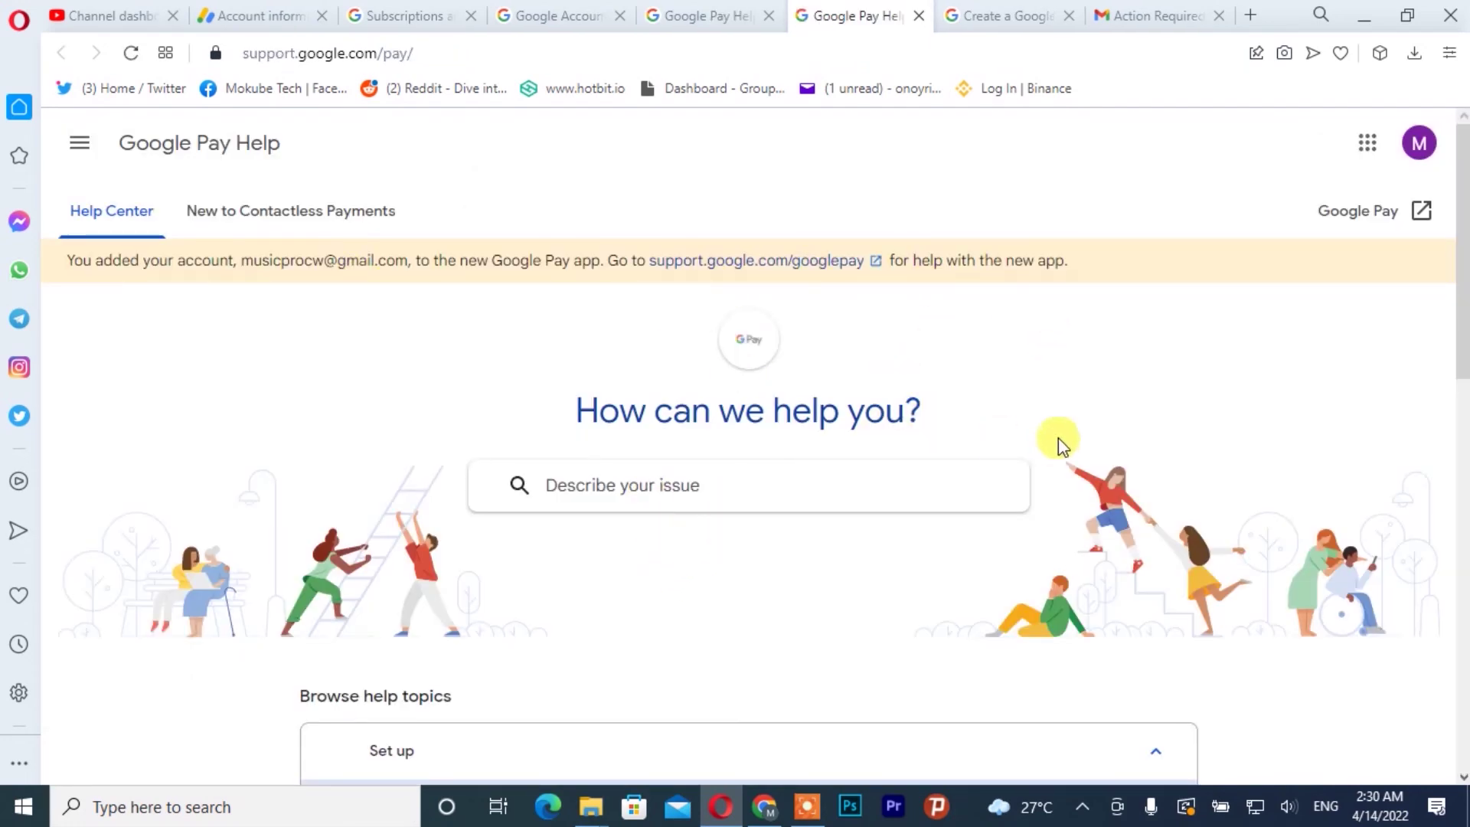
scroll(1059, 438, down, 8)
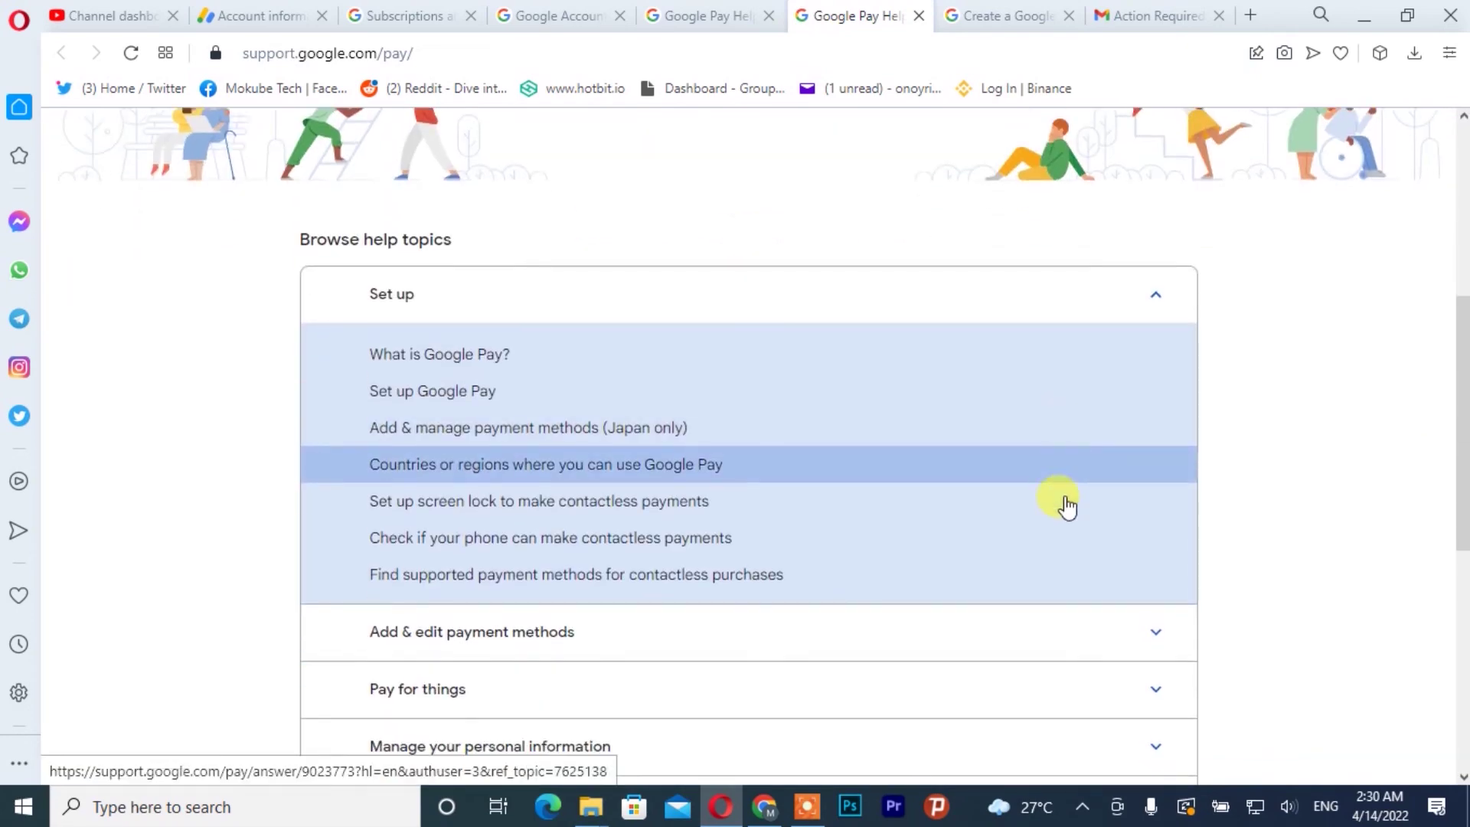